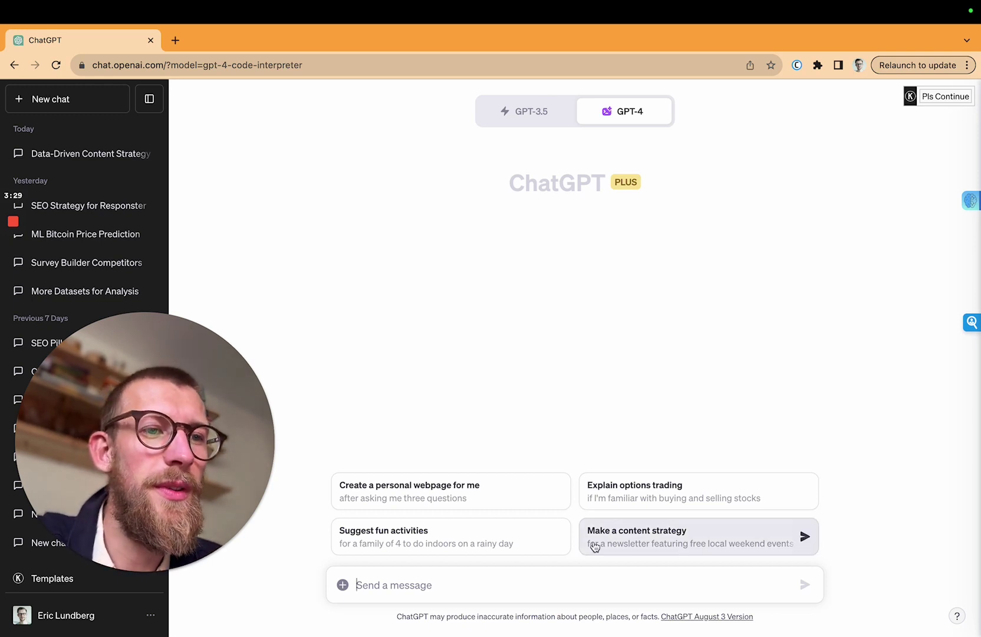
Paste the SEO Content Strategy prompt into the new GPT-4 chat's message and highlight its [Client Name] placeholder
{"action": "key", "text": "super+v"}
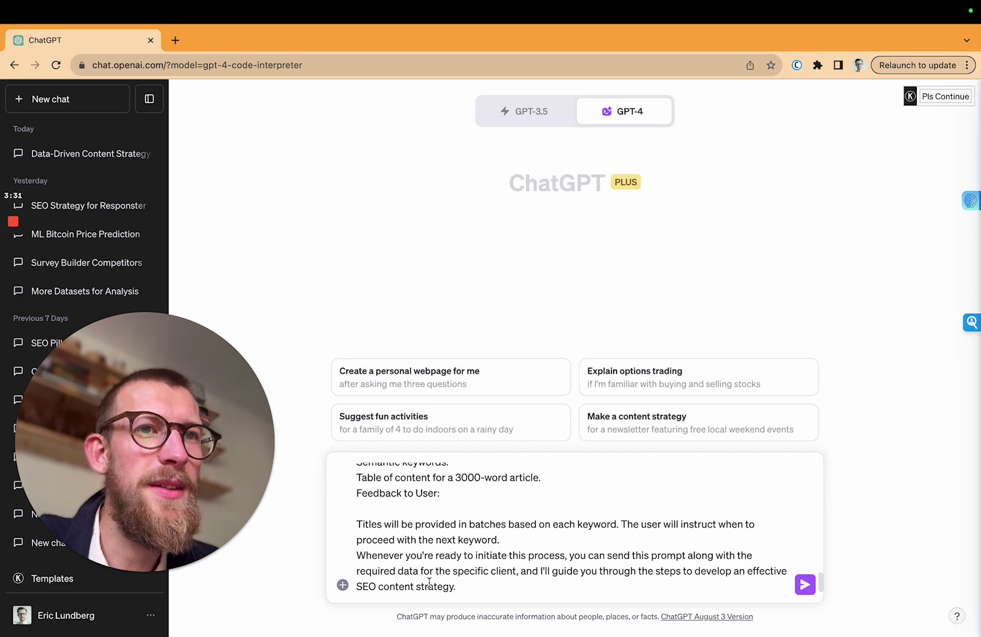
{"action": "scroll", "coordinate": [554, 489], "scroll_direction": "up", "scroll_amount": 15}
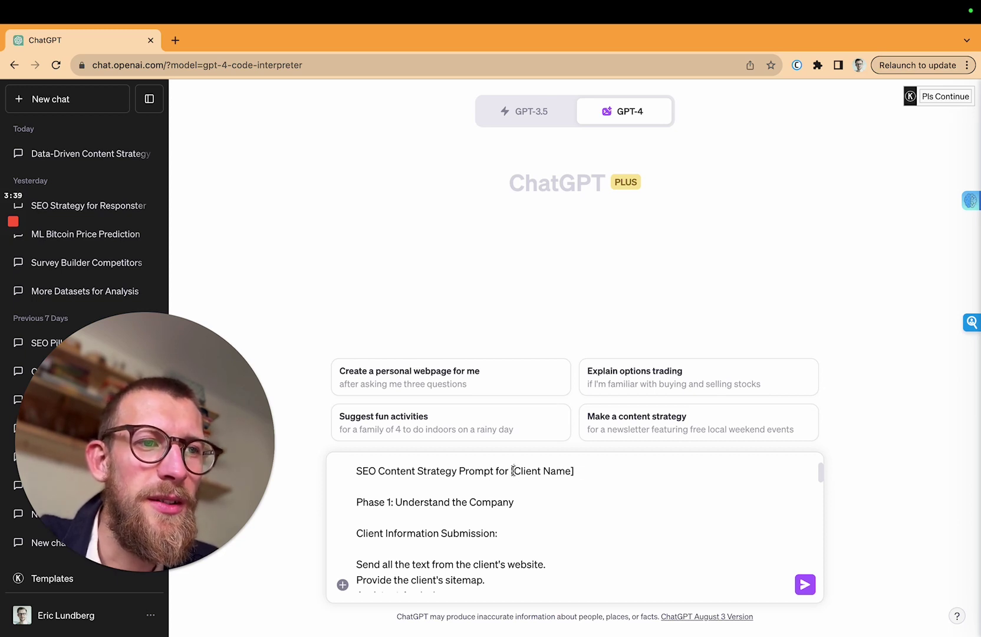
{"action": "left_click_drag", "start_coordinate": [513, 470], "coordinate": [572, 470]}
Review the Client Information Submission part of Phase 1, highlighting the website text and sitemap instructions
{"action": "scroll", "coordinate": [556, 572], "scroll_direction": "down", "scroll_amount": 2}
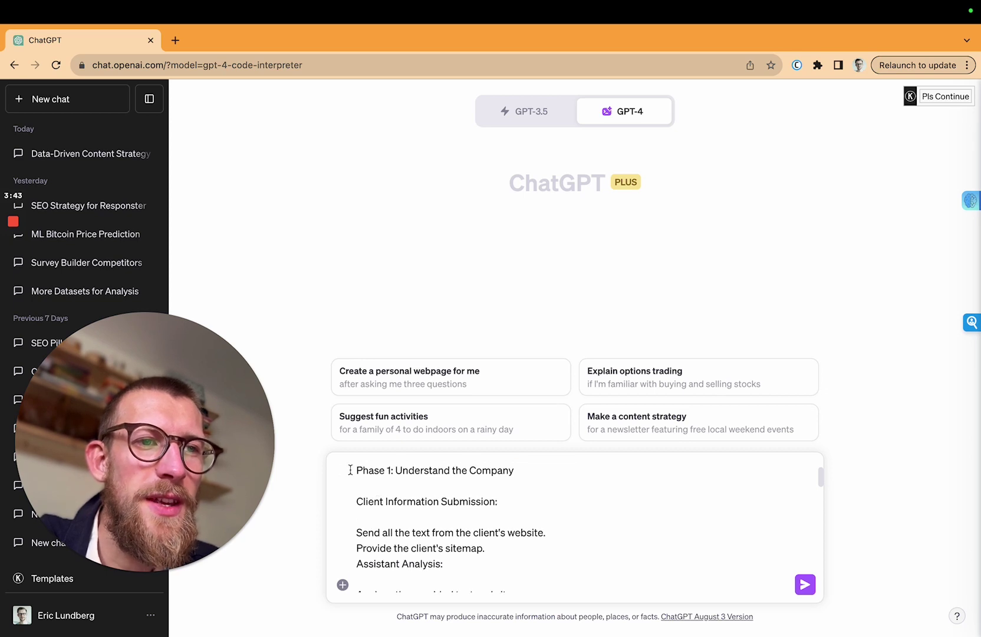
{"action": "scroll", "coordinate": [436, 539], "scroll_direction": "down", "scroll_amount": 1}
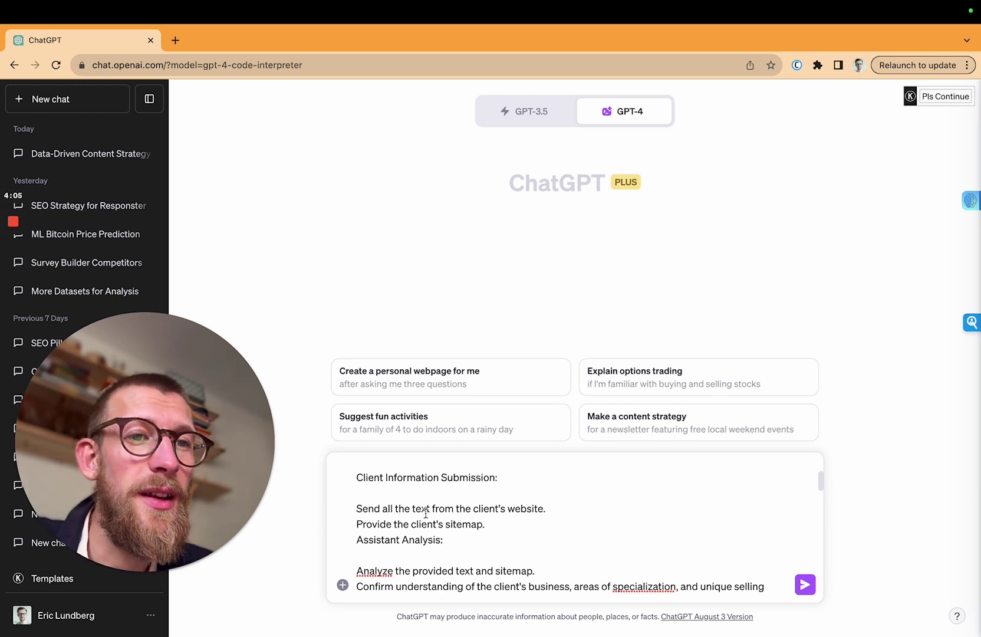
{"action": "left_click_drag", "start_coordinate": [356, 508], "coordinate": [551, 515]}
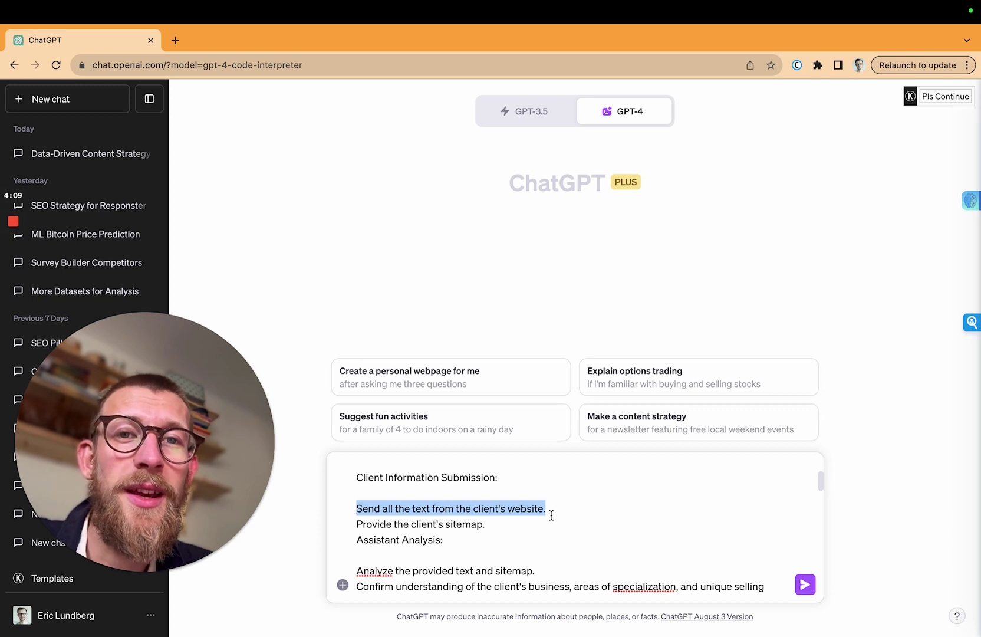
{"action": "scroll", "coordinate": [551, 515], "scroll_direction": "down", "scroll_amount": 1}
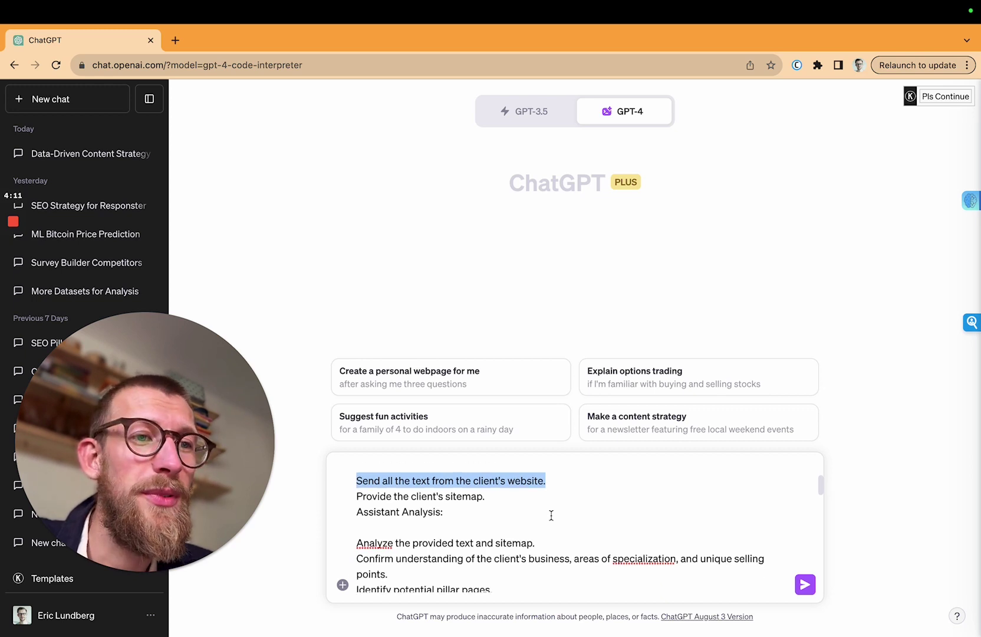
{"action": "left_click", "coordinate": [411, 495]}
{"action": "left_click_drag", "start_coordinate": [353, 496], "coordinate": [533, 498]}
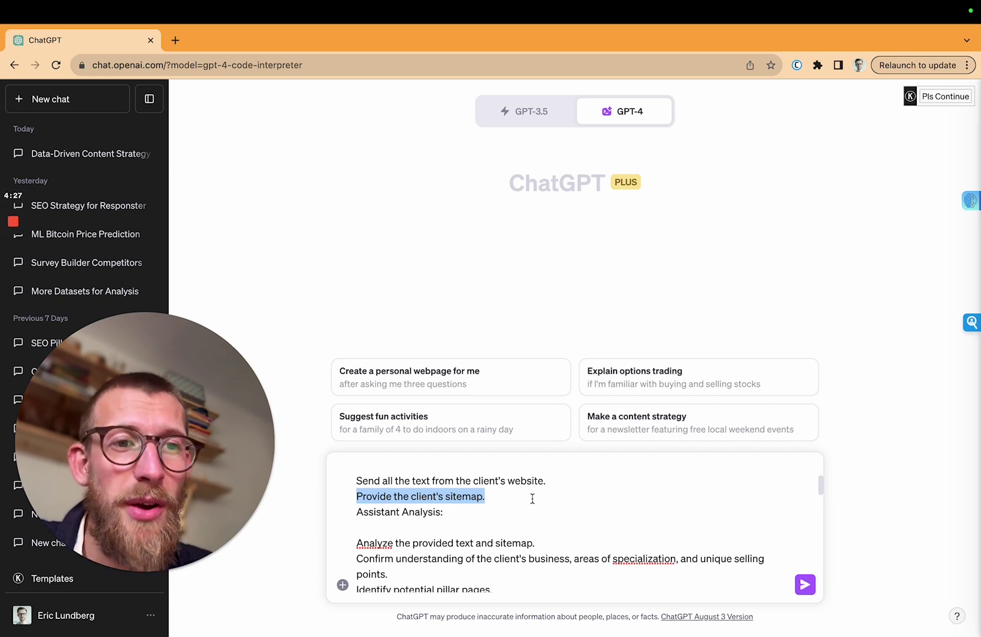
{"action": "scroll", "coordinate": [533, 498], "scroll_direction": "down", "scroll_amount": 2}
{"action": "scroll", "coordinate": [532, 498], "scroll_direction": "up", "scroll_amount": 2}
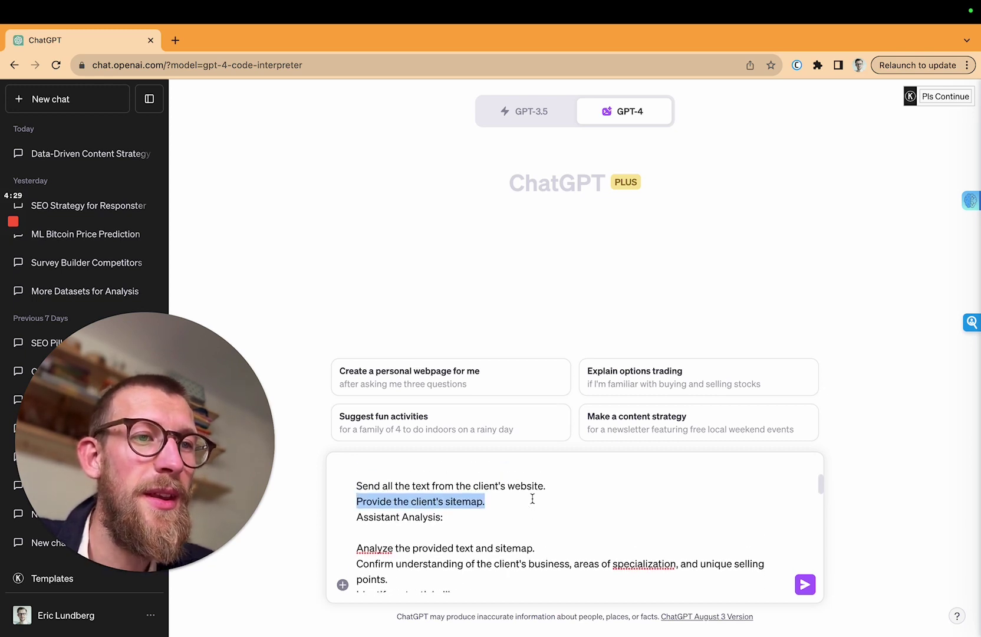
{"action": "scroll", "coordinate": [532, 498], "scroll_direction": "down", "scroll_amount": 1}
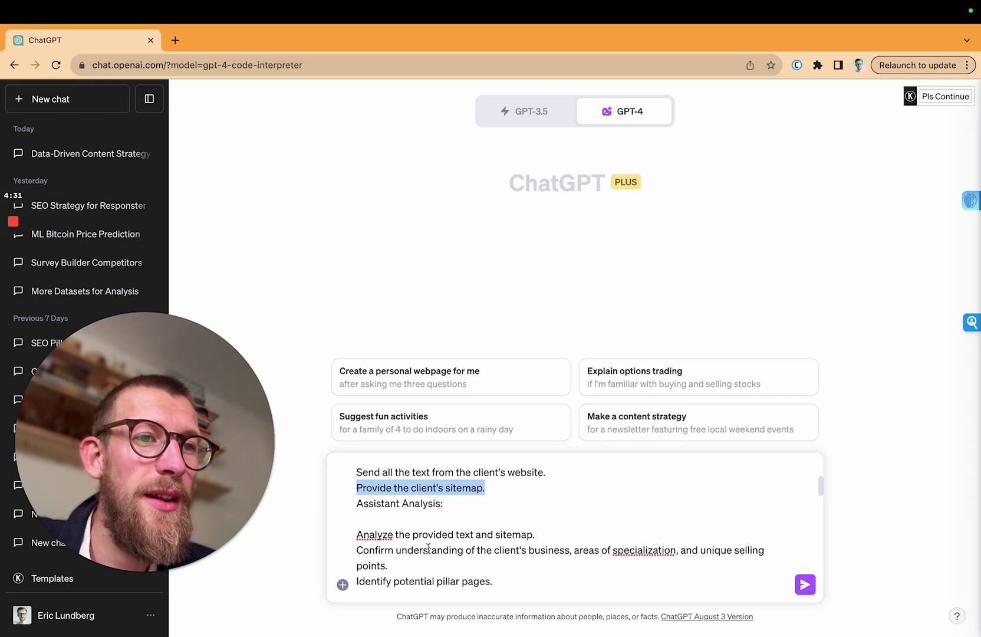
Review the Assistant Analysis instructions of Phase 1, highlighting the lines on text analysis, business understanding and pillar pages
{"action": "scroll", "coordinate": [428, 550], "scroll_direction": "down", "scroll_amount": 2}
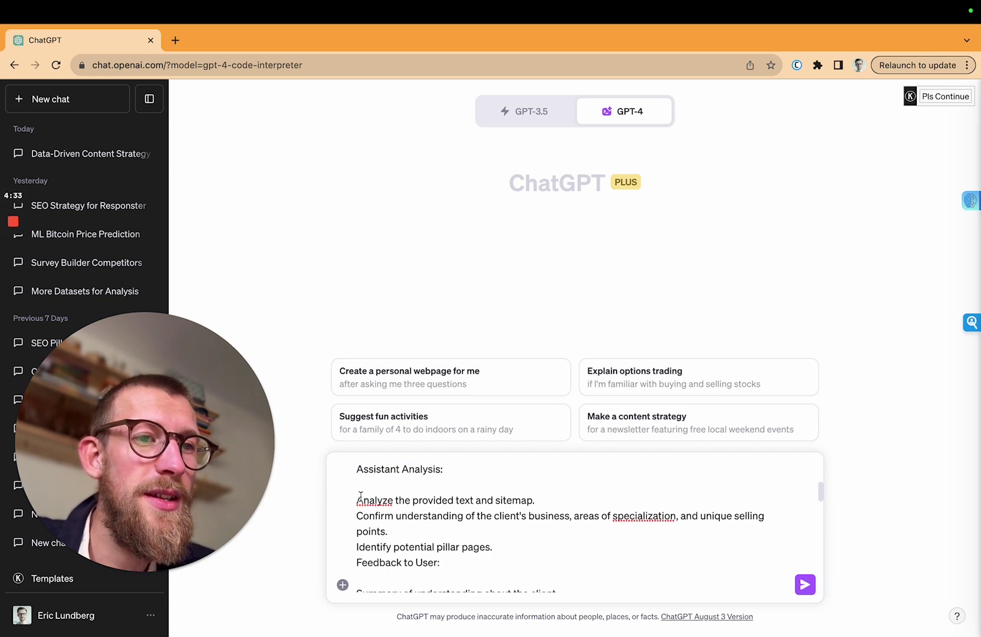
{"action": "left_click_drag", "start_coordinate": [361, 496], "coordinate": [549, 496]}
{"action": "scroll", "coordinate": [551, 497], "scroll_direction": "down", "scroll_amount": 2}
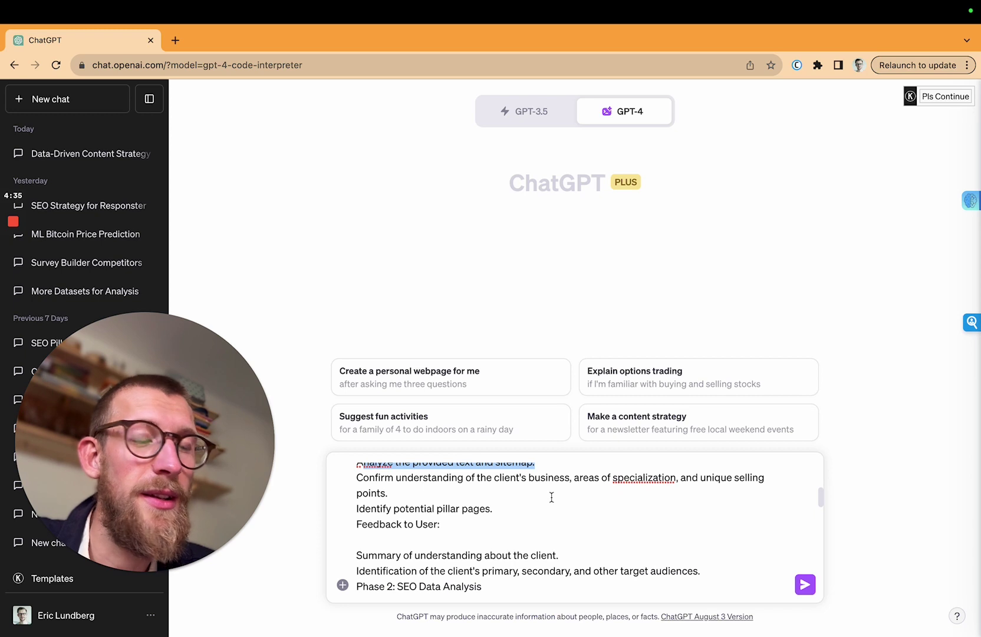
{"action": "scroll", "coordinate": [552, 497], "scroll_direction": "up", "scroll_amount": 2}
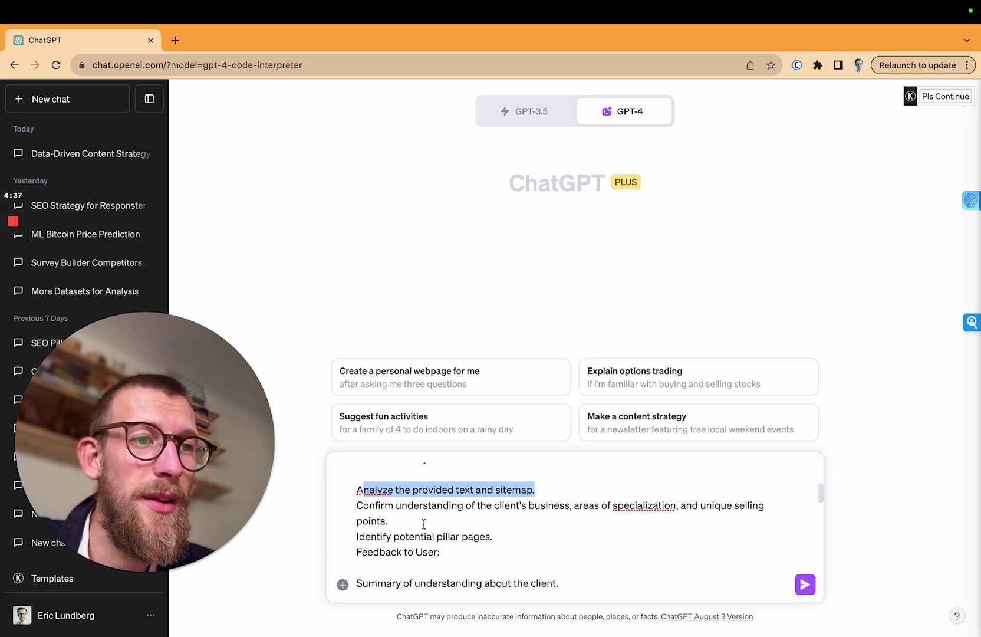
{"action": "left_click_drag", "start_coordinate": [357, 504], "coordinate": [406, 518]}
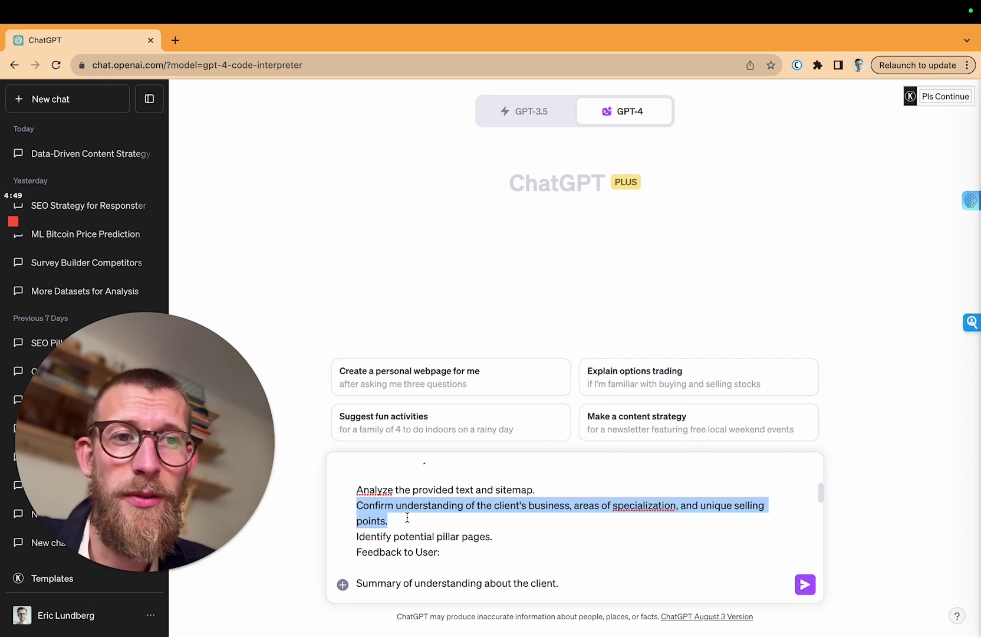
{"action": "left_click", "coordinate": [485, 549]}
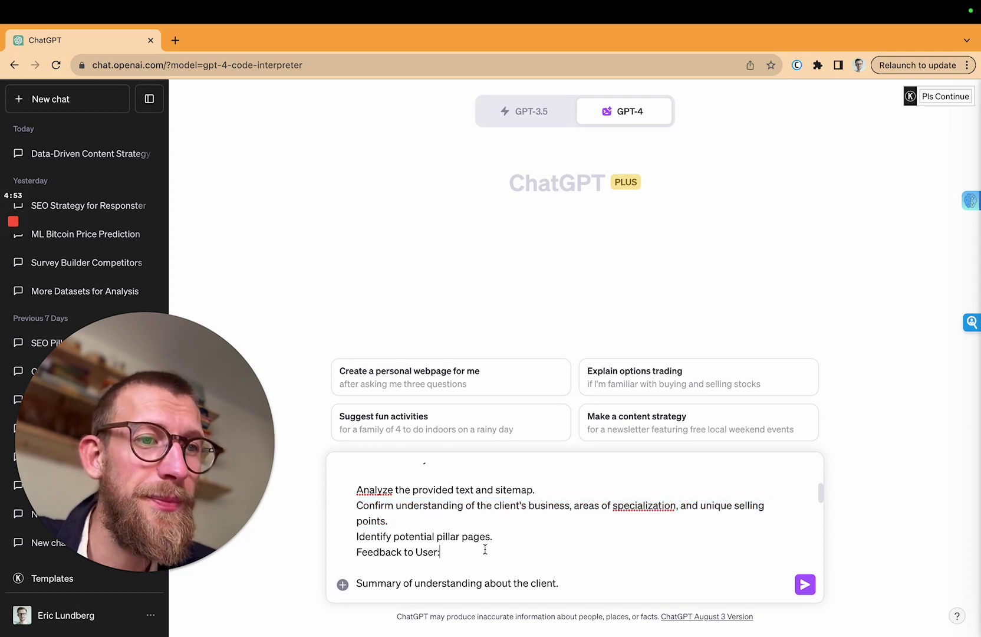
{"action": "left_click_drag", "start_coordinate": [494, 537], "coordinate": [354, 537]}
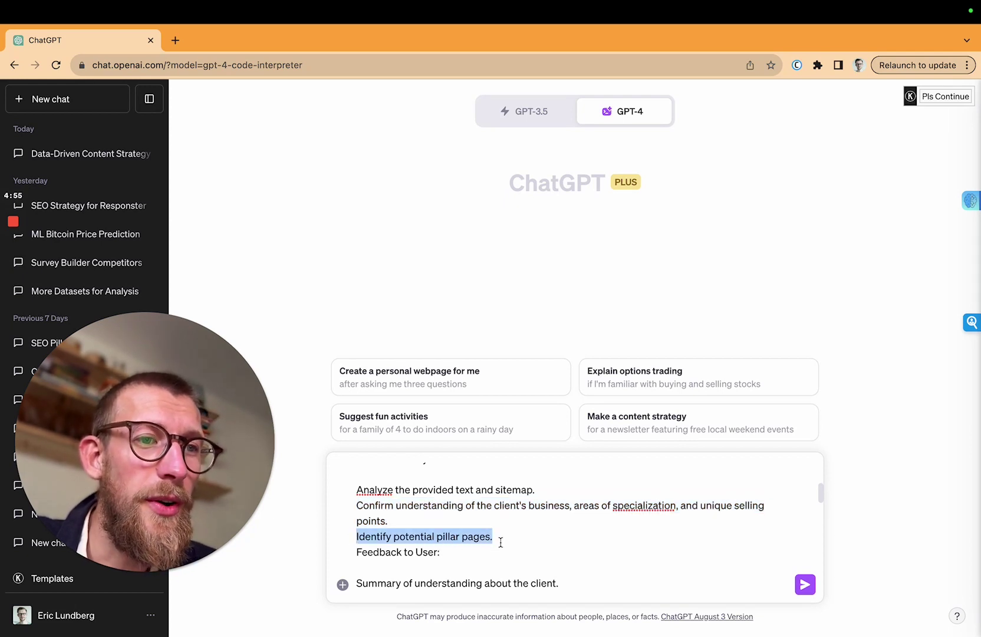
{"action": "left_click", "coordinate": [451, 552]}
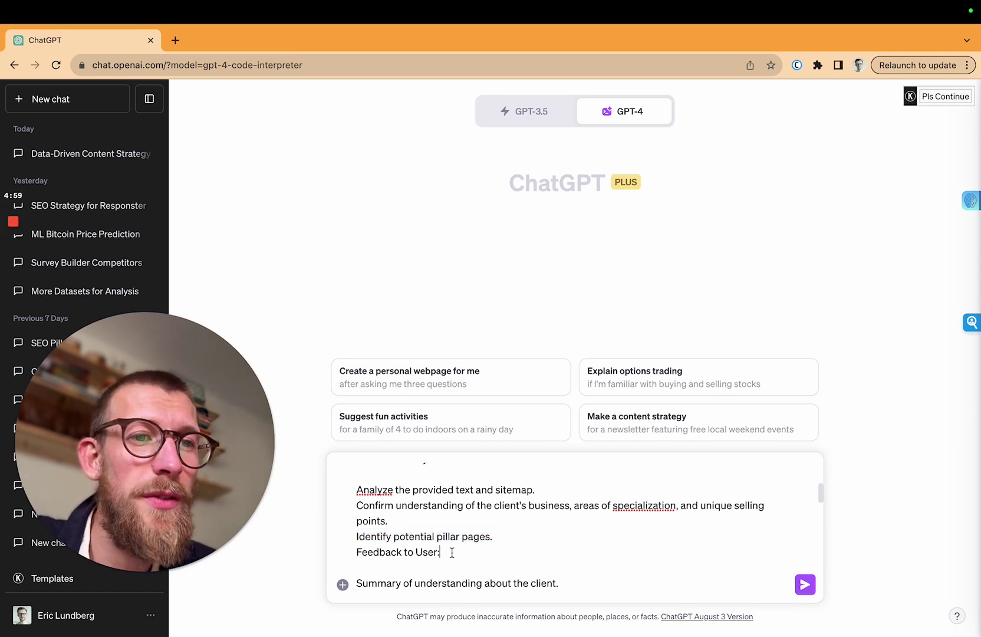
Review the Feedback to User part of Phase 1, highlighting the client summary and target audience lines
{"action": "scroll", "coordinate": [451, 552], "scroll_direction": "down", "scroll_amount": 3}
{"action": "scroll", "coordinate": [452, 552], "scroll_direction": "down", "scroll_amount": 1}
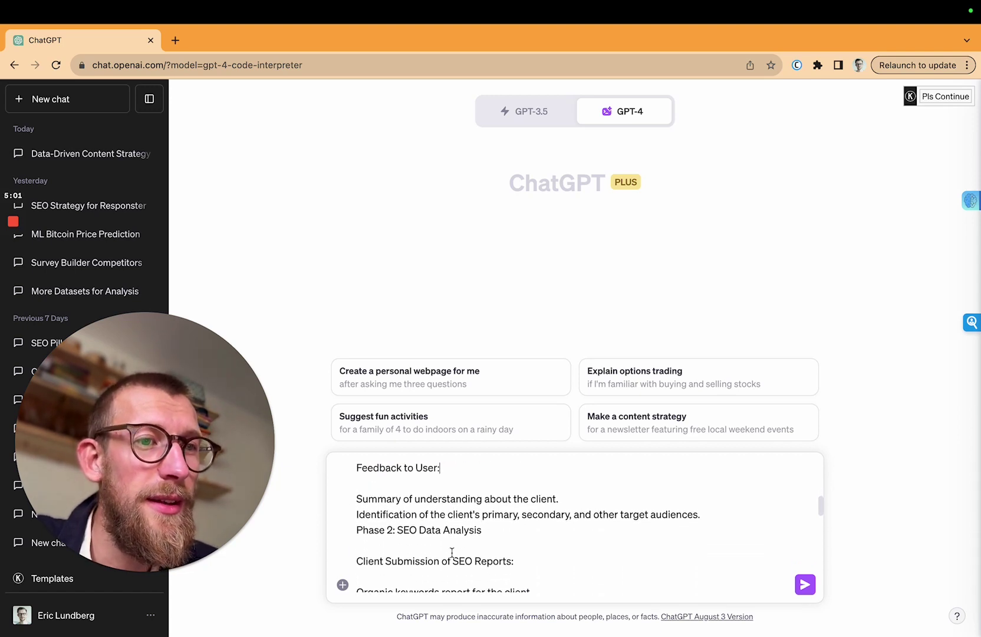
{"action": "scroll", "coordinate": [451, 552], "scroll_direction": "up", "scroll_amount": 2}
{"action": "scroll", "coordinate": [451, 552], "scroll_direction": "down", "scroll_amount": 1}
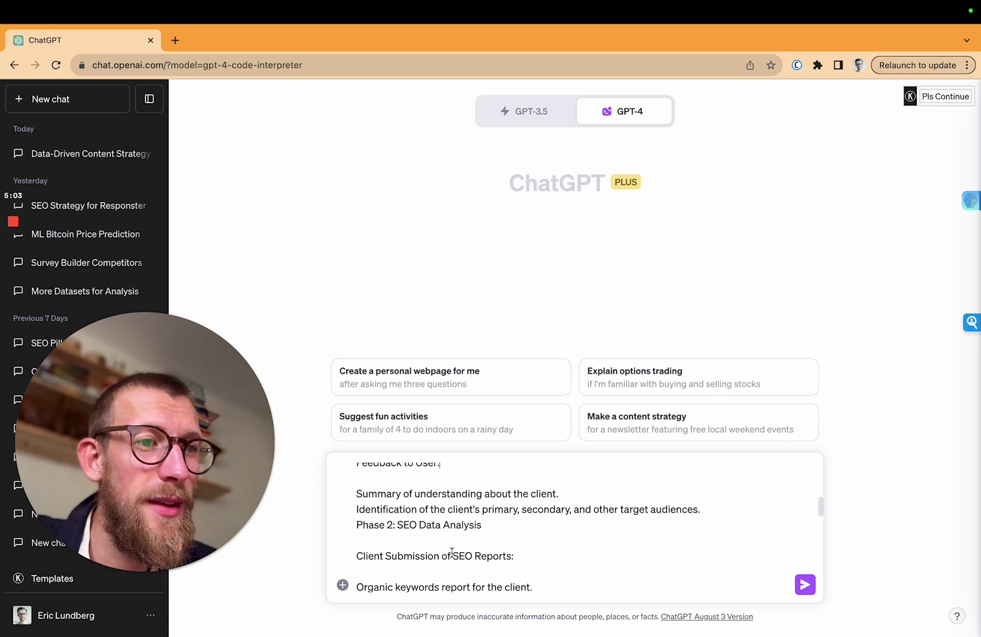
{"action": "left_click_drag", "start_coordinate": [356, 493], "coordinate": [565, 498]}
{"action": "left_click", "coordinate": [565, 499]}
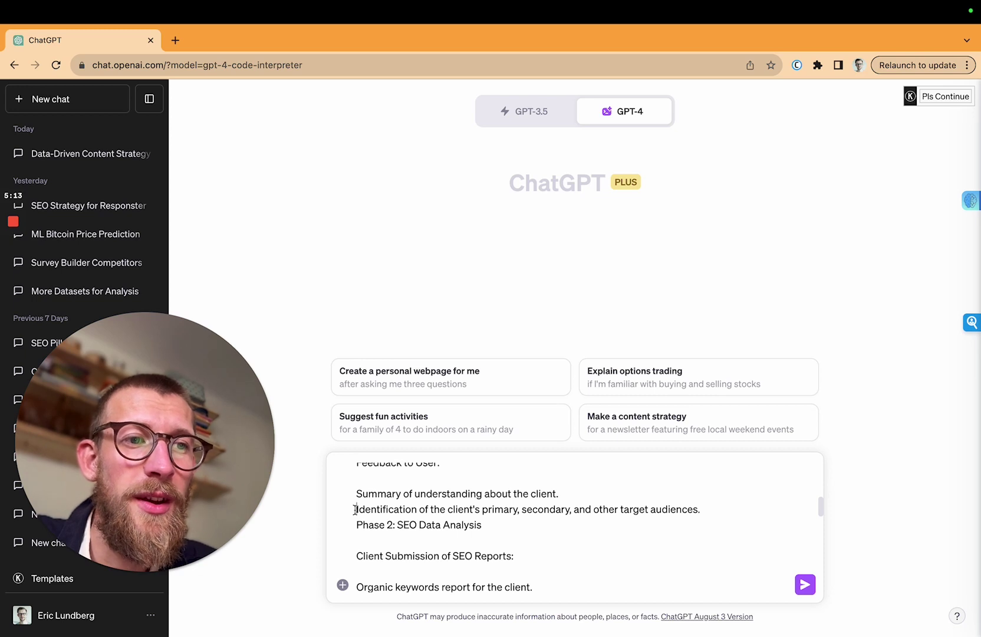
{"action": "left_click_drag", "start_coordinate": [355, 510], "coordinate": [555, 526]}
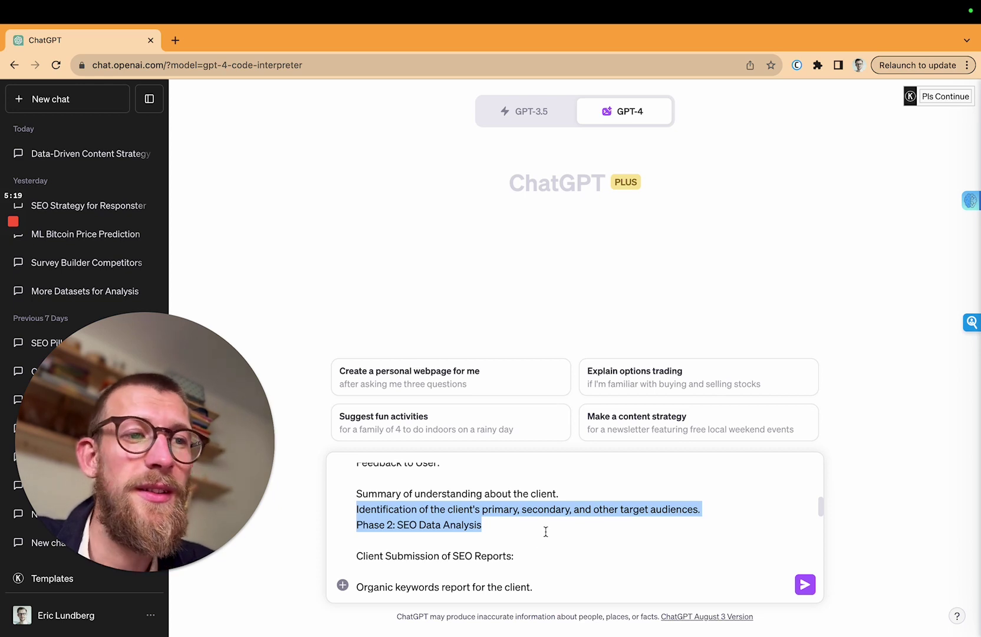
{"action": "left_click", "coordinate": [508, 533]}
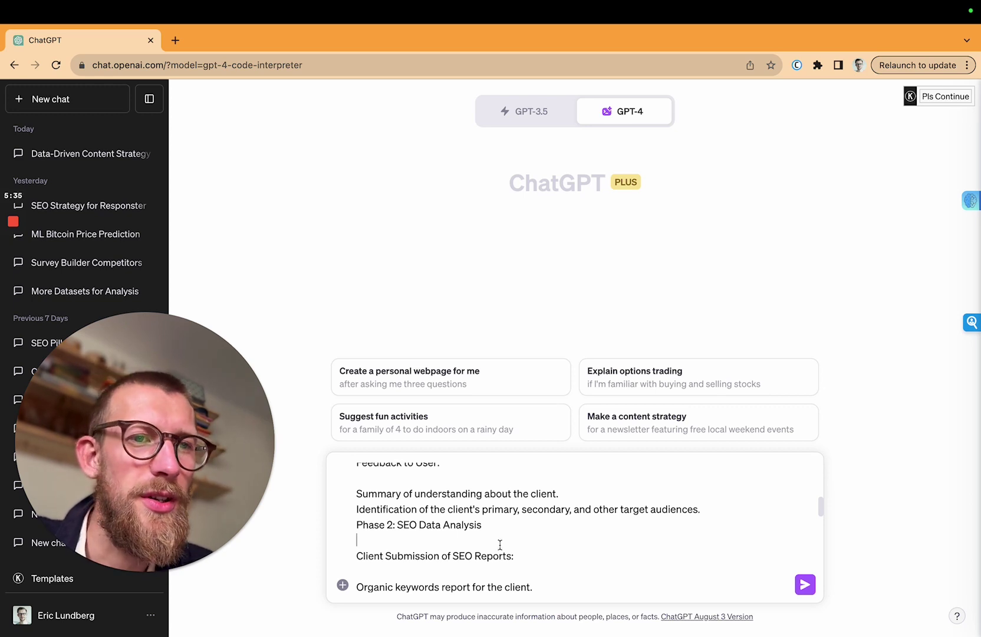
Examine the start of Phase 2: SEO Data Analysis, highlighting the Client Submission of SEO Reports heading
{"action": "scroll", "coordinate": [498, 545], "scroll_direction": "down", "scroll_amount": 1}
{"action": "scroll", "coordinate": [498, 545], "scroll_direction": "down", "scroll_amount": 4}
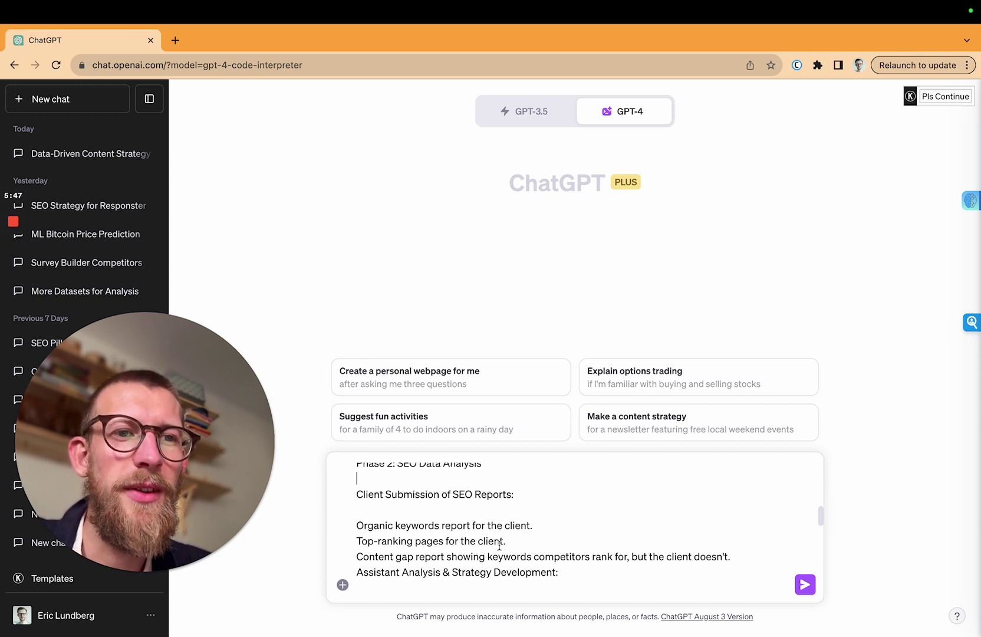
{"action": "left_click_drag", "start_coordinate": [357, 494], "coordinate": [540, 510]}
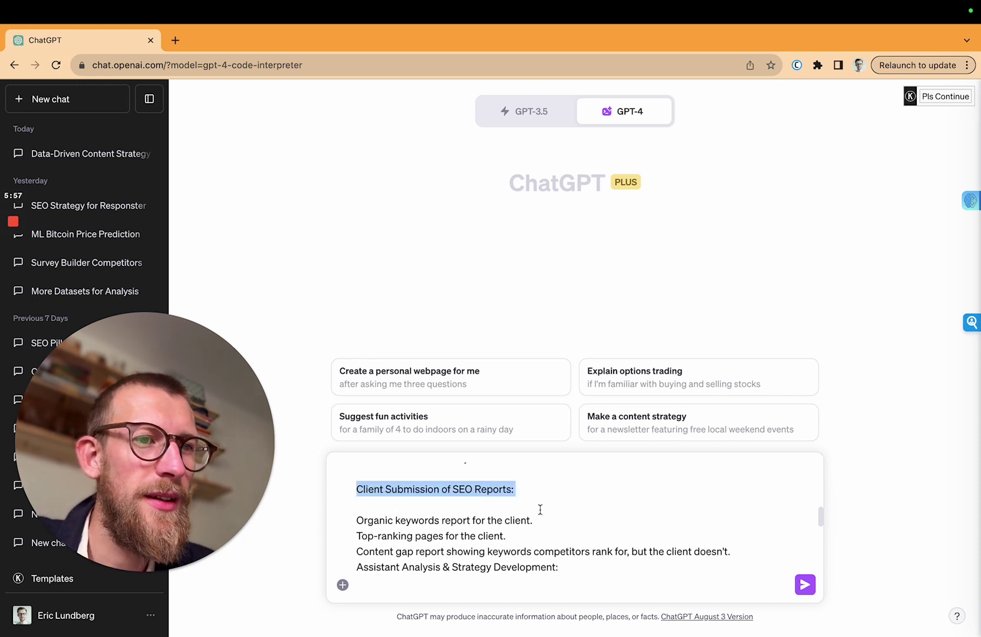
{"action": "scroll", "coordinate": [502, 536], "scroll_direction": "down", "scroll_amount": 1}
{"action": "scroll", "coordinate": [503, 538], "scroll_direction": "up", "scroll_amount": 1}
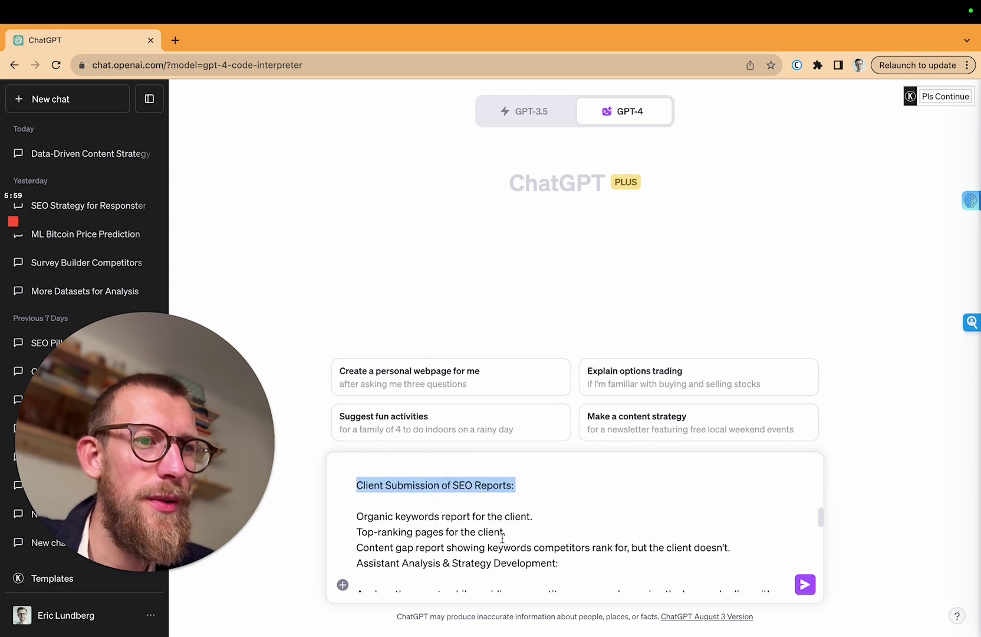
{"action": "left_click", "coordinate": [507, 516]}
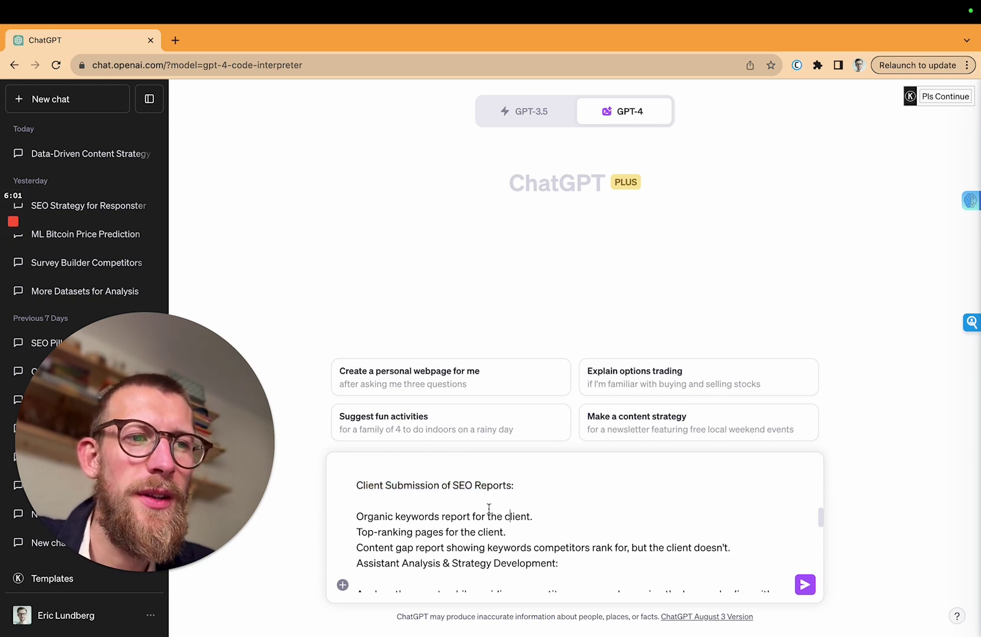
{"action": "left_click_drag", "start_coordinate": [357, 484], "coordinate": [524, 486]}
{"action": "left_click", "coordinate": [524, 487]}
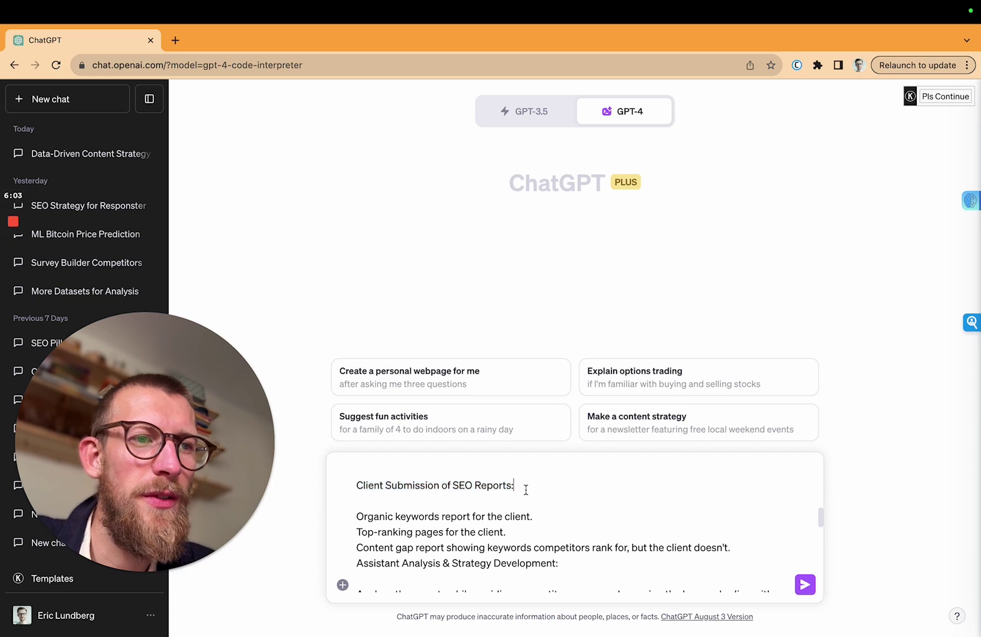
Examine the reports requested in Phase 2: organic keywords, top-ranking pages and the content gap report
{"action": "scroll", "coordinate": [499, 506], "scroll_direction": "down", "scroll_amount": 2}
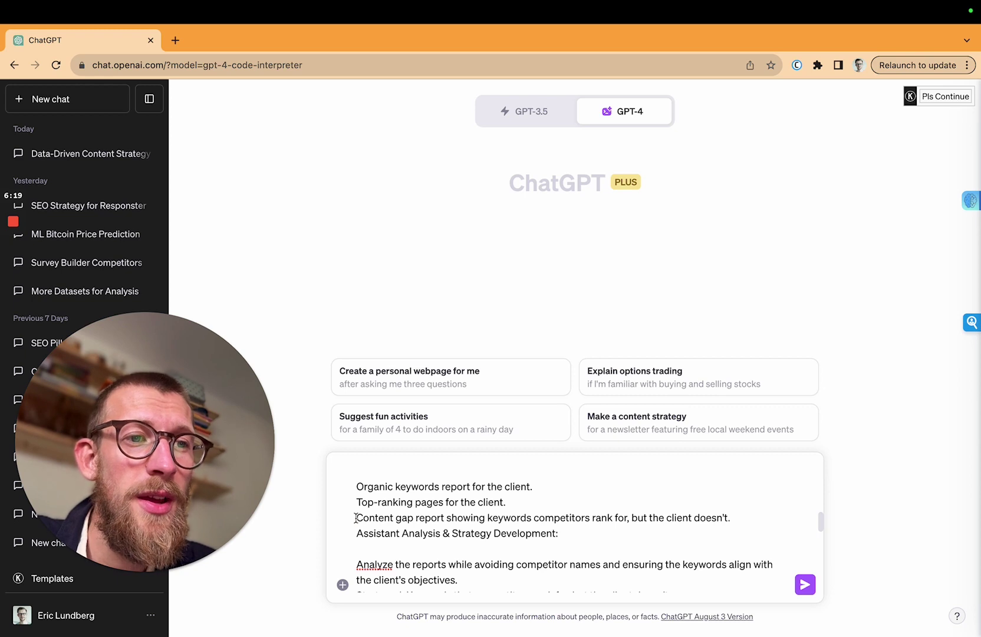
{"action": "left_click_drag", "start_coordinate": [356, 519], "coordinate": [473, 522]}
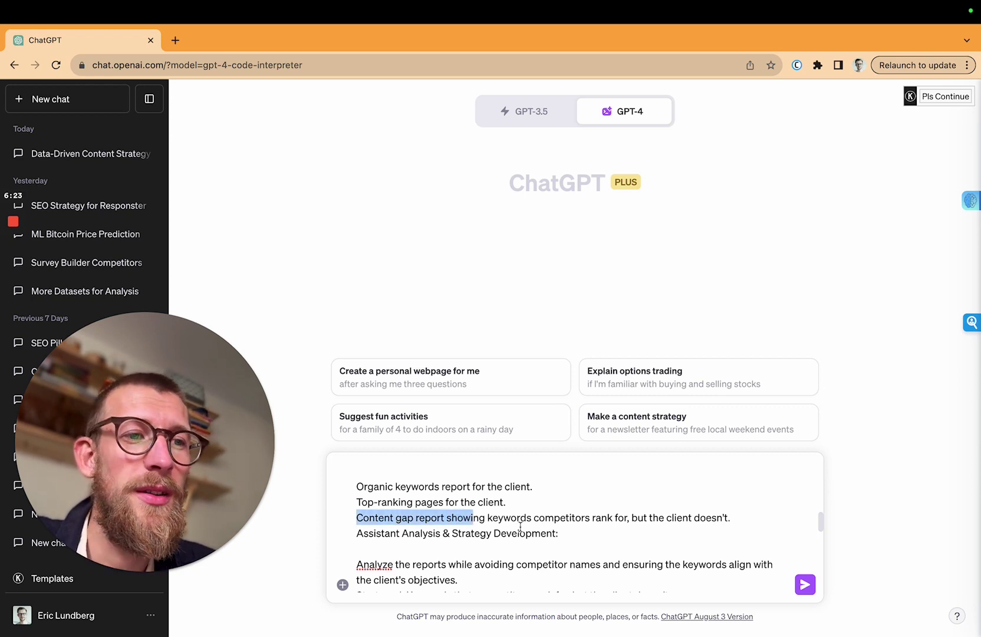
{"action": "left_click", "coordinate": [572, 538]}
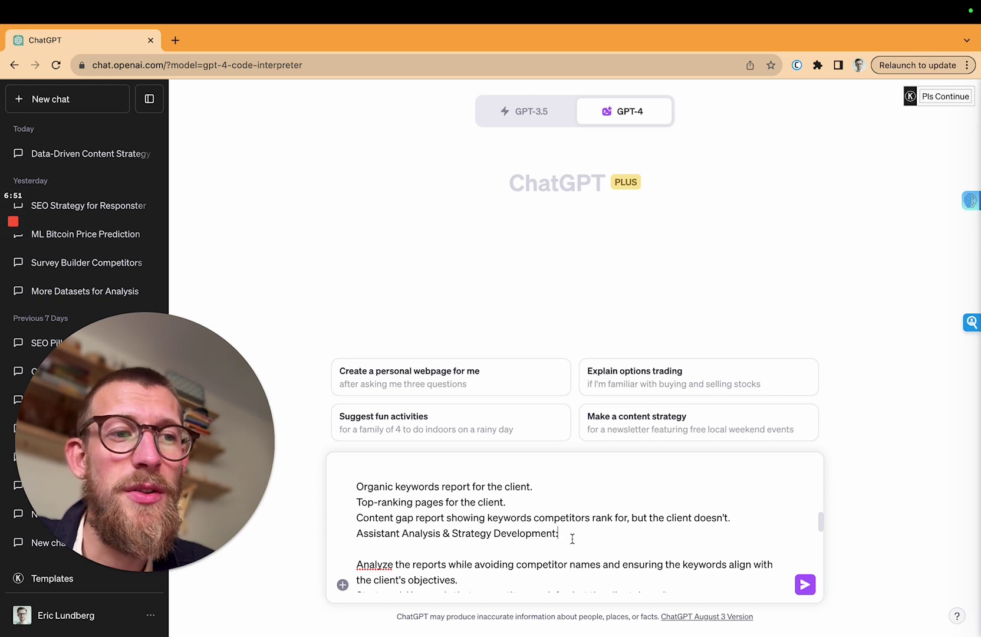
{"action": "scroll", "coordinate": [572, 538], "scroll_direction": "down", "scroll_amount": 1}
{"action": "scroll", "coordinate": [572, 539], "scroll_direction": "up", "scroll_amount": 3}
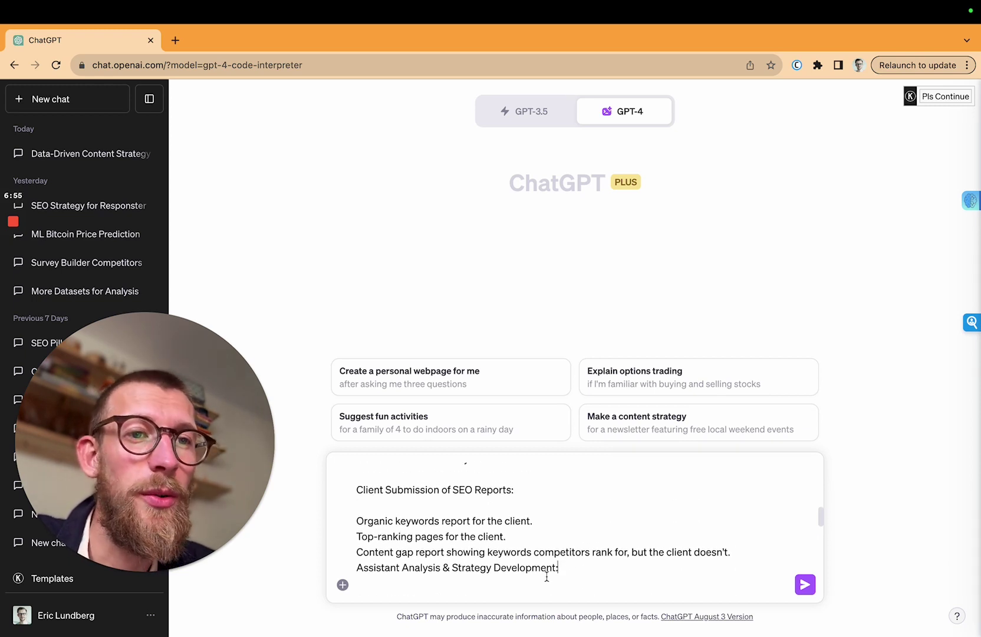
{"action": "type", "text": "Analyze the reports while avoiding competitor names and ensuring the keywords align with"}
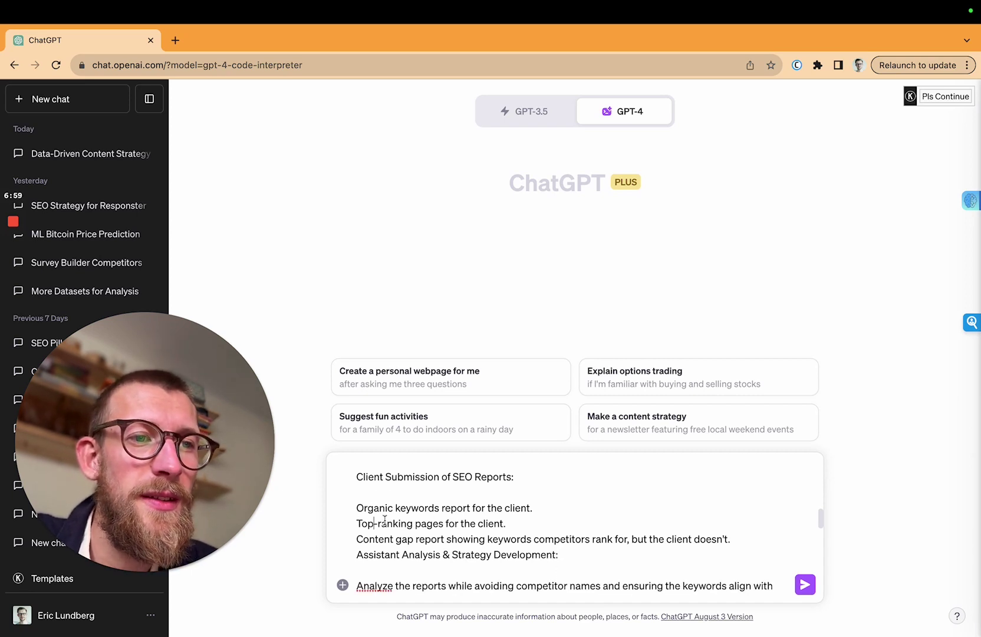
{"action": "left_click", "coordinate": [502, 523]}
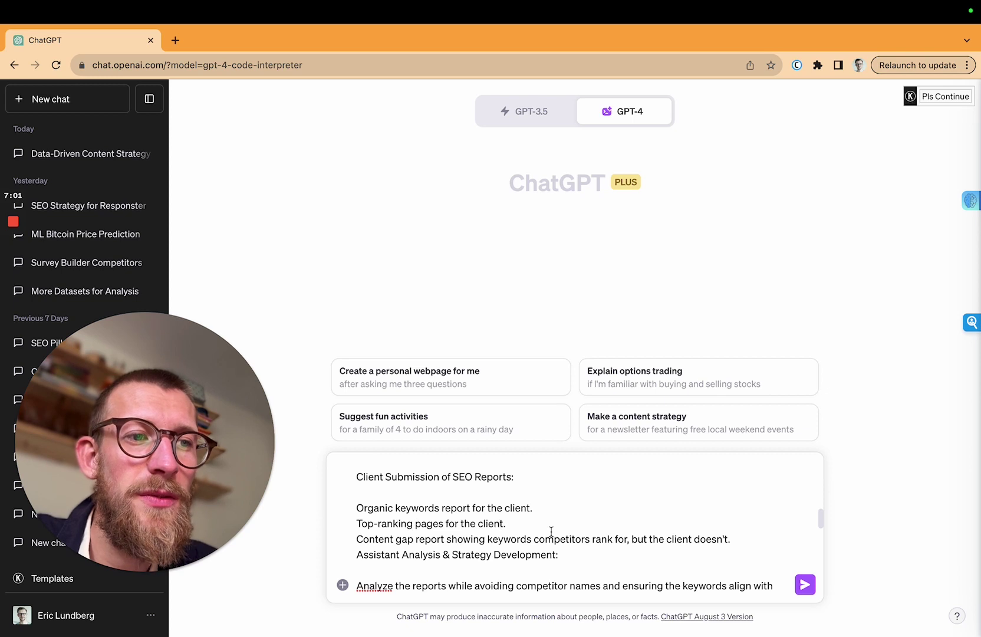
{"action": "left_click_drag", "start_coordinate": [356, 539], "coordinate": [706, 549]}
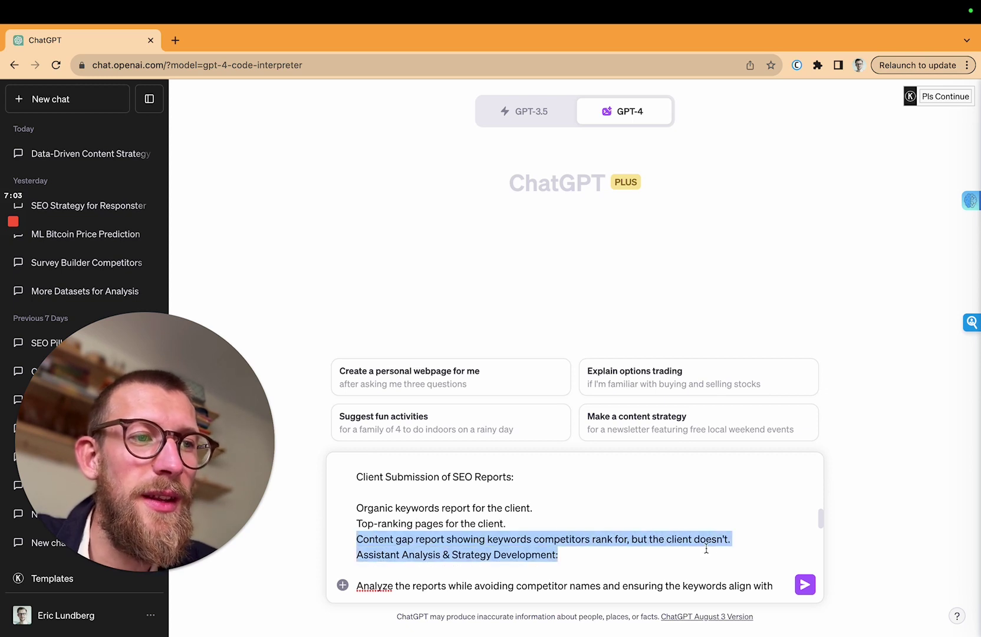
{"action": "left_click", "coordinate": [731, 538]}
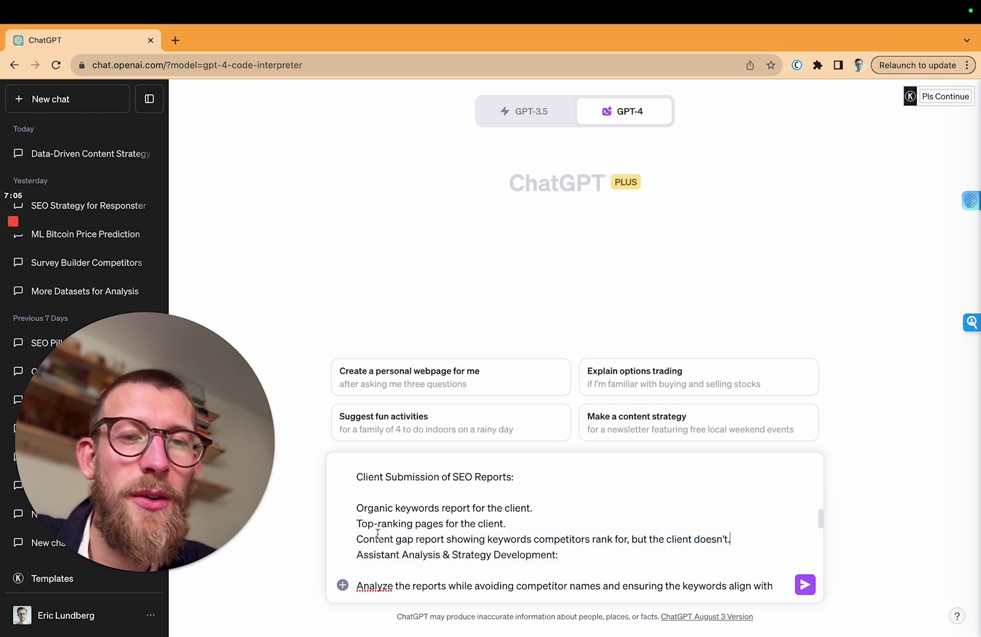
{"action": "scroll", "coordinate": [377, 529], "scroll_direction": "down", "scroll_amount": 1}
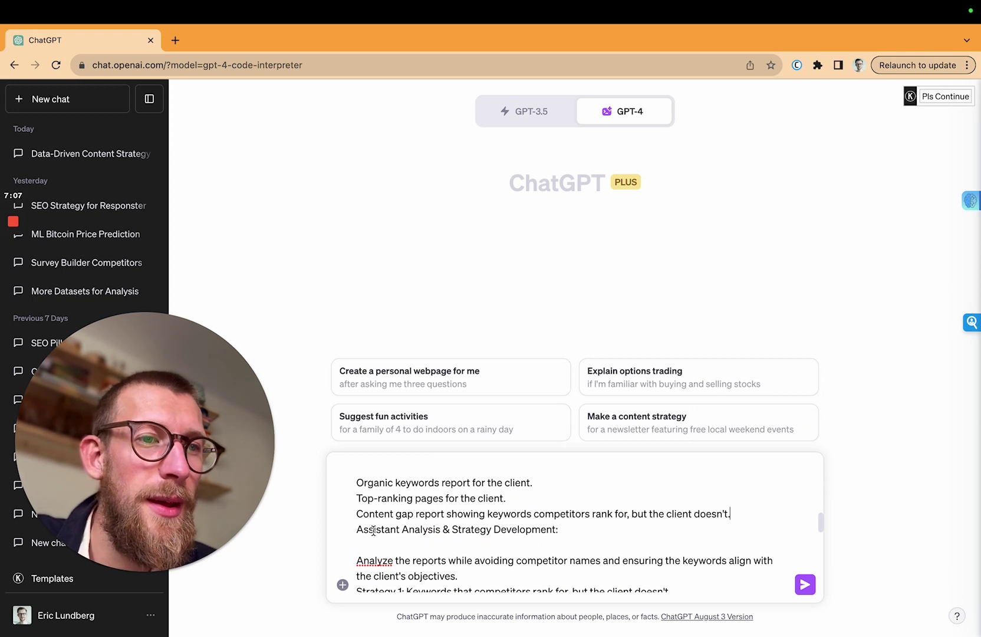
Review the reports requested in Phase 2, highlighting the line on the client's organic keywords report
{"action": "scroll", "coordinate": [373, 531], "scroll_direction": "up", "scroll_amount": 1}
{"action": "left_click_drag", "start_coordinate": [355, 500], "coordinate": [560, 499]}
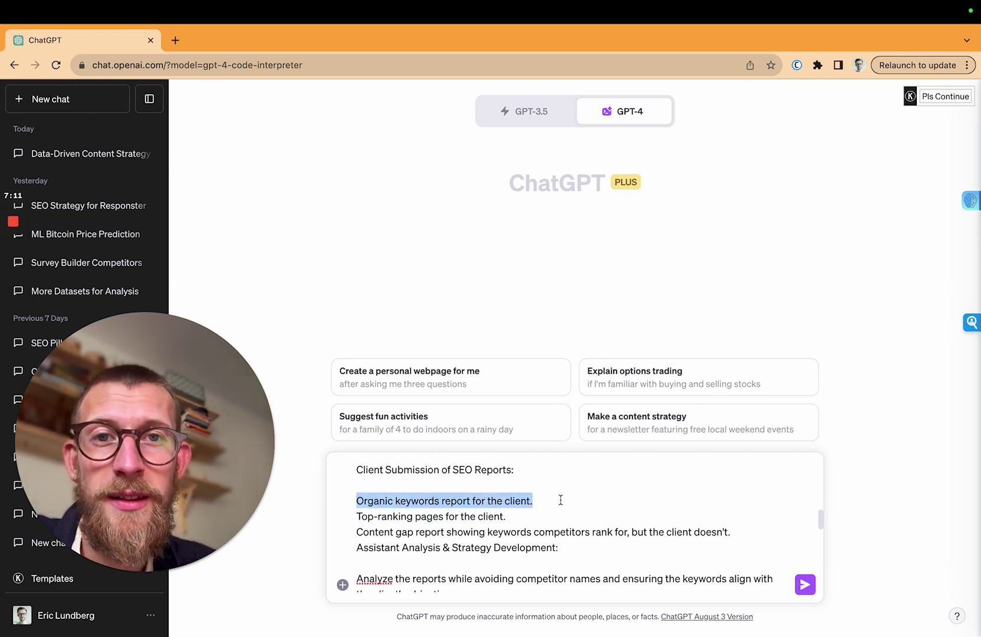
{"action": "left_click", "coordinate": [570, 528]}
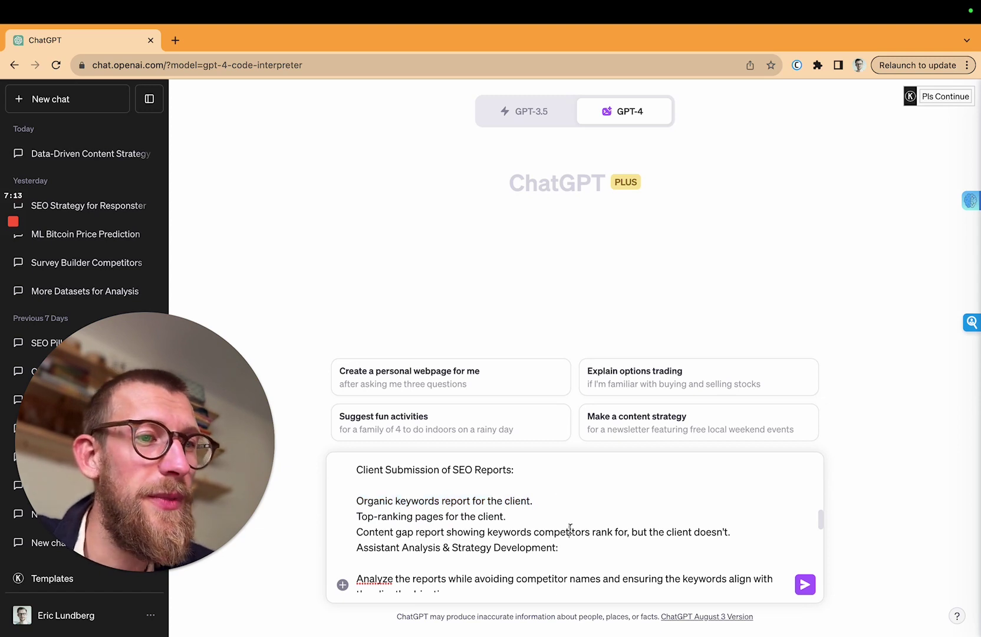
Review the Assistant Analysis & Strategy Development part of Phase 2, highlighting the lines for Strategies 1 to 5
{"action": "scroll", "coordinate": [570, 529], "scroll_direction": "down", "scroll_amount": 3}
{"action": "scroll", "coordinate": [570, 529], "scroll_direction": "down", "scroll_amount": 4}
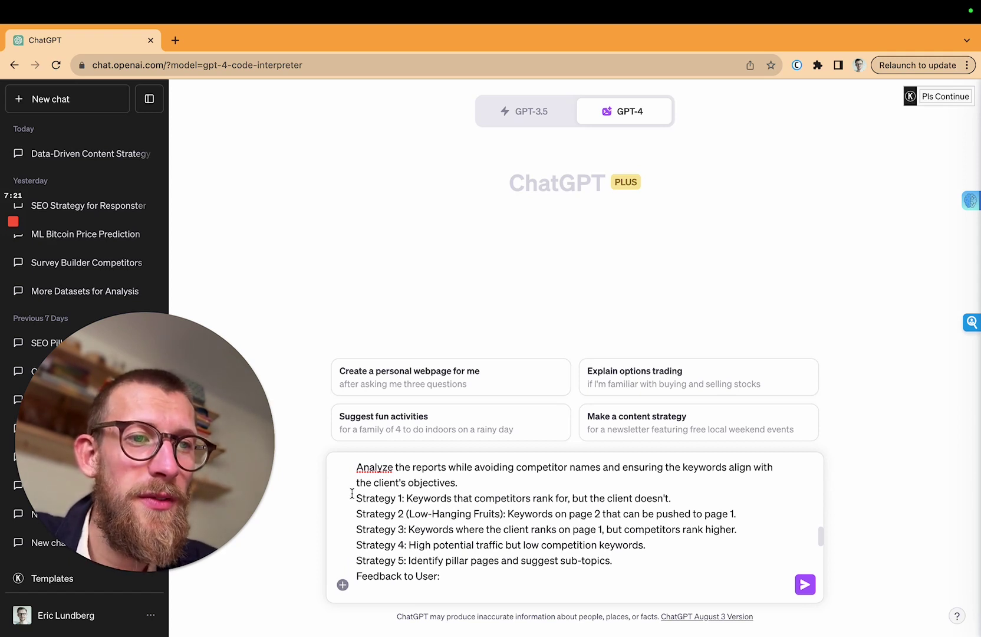
{"action": "left_click_drag", "start_coordinate": [354, 497], "coordinate": [611, 533]}
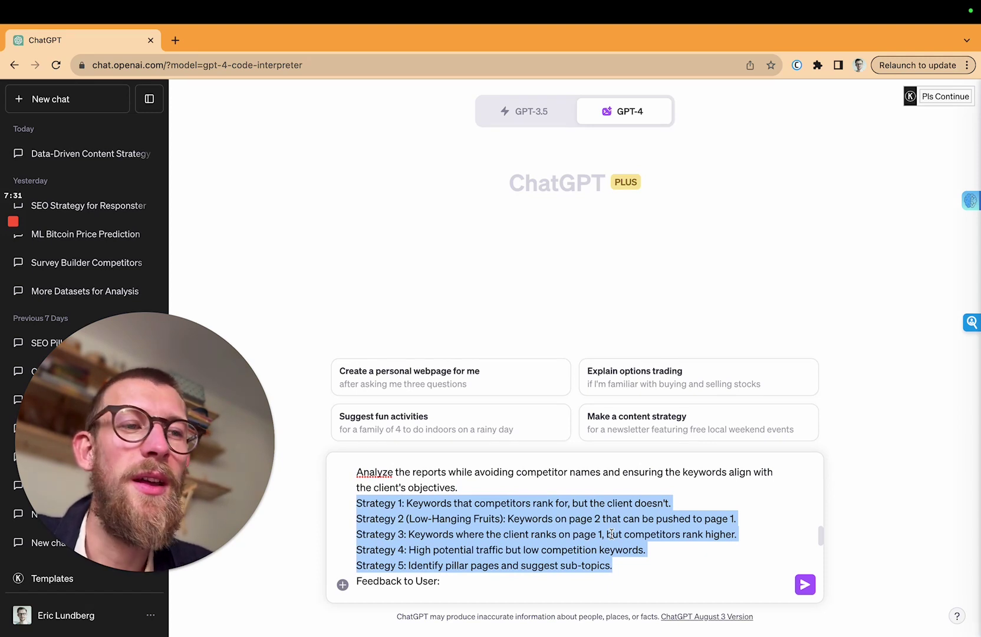
{"action": "left_click", "coordinate": [760, 525]}
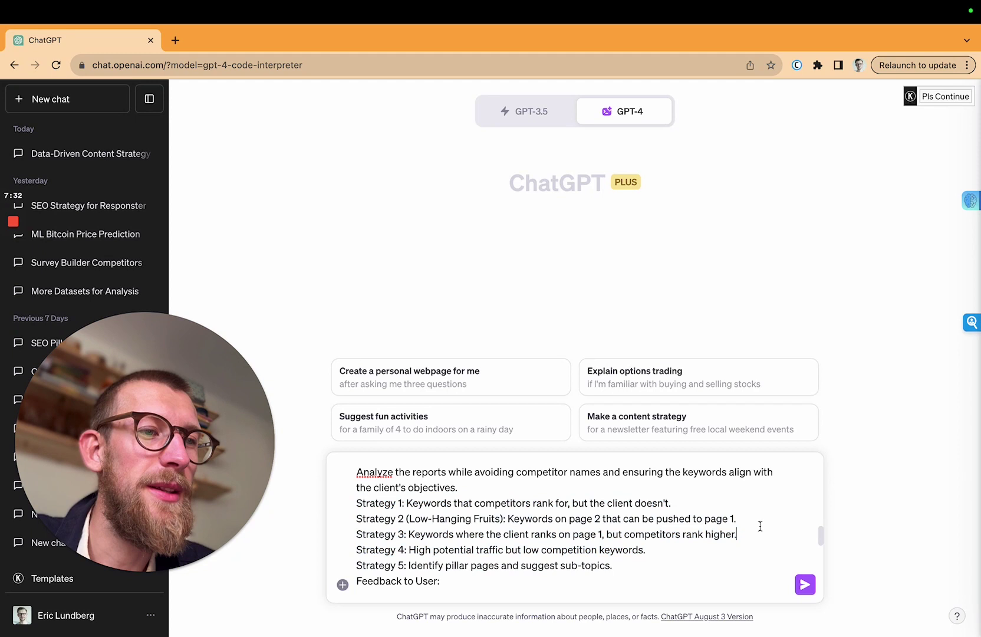
{"action": "left_click", "coordinate": [683, 503]}
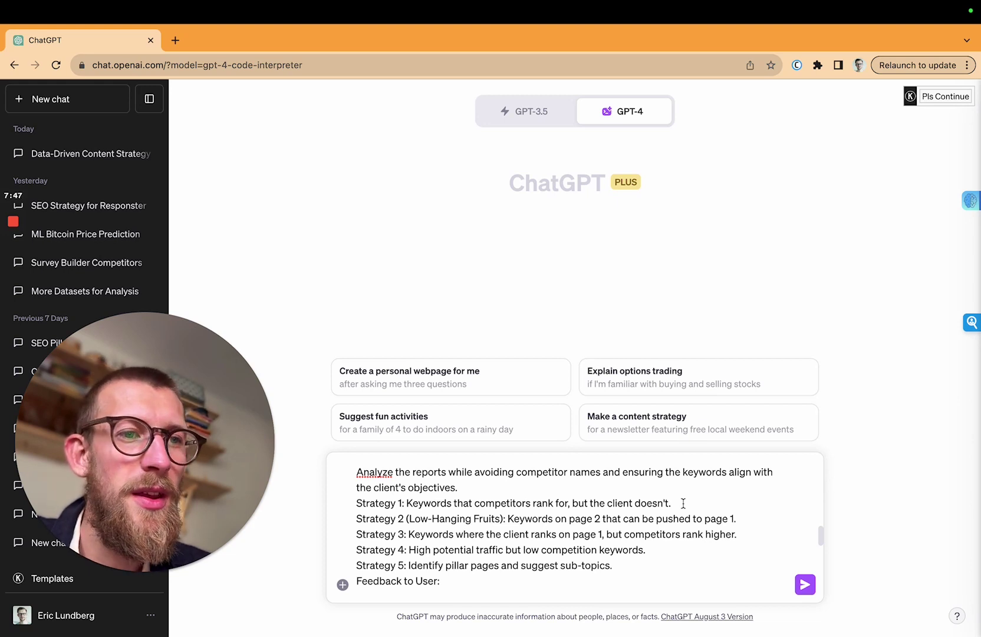
Examine Strategies 1 and 2, highlighting the competitor keywords line and the words "can be pushed to page 1"
{"action": "scroll", "coordinate": [575, 533], "scroll_direction": "down", "scroll_amount": 1}
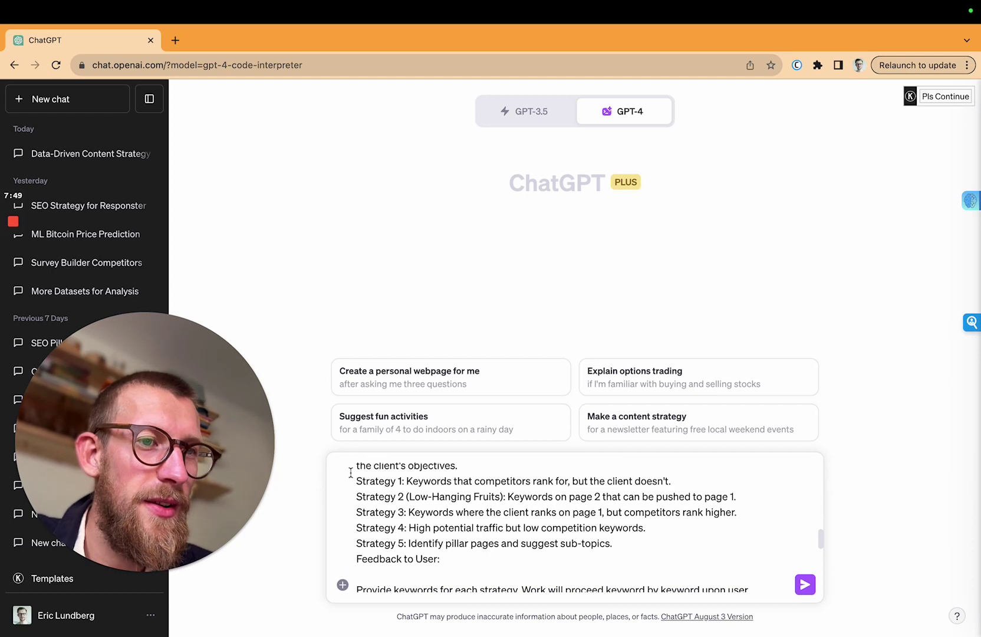
{"action": "left_click_drag", "start_coordinate": [355, 480], "coordinate": [672, 476]}
{"action": "left_click", "coordinate": [588, 481]}
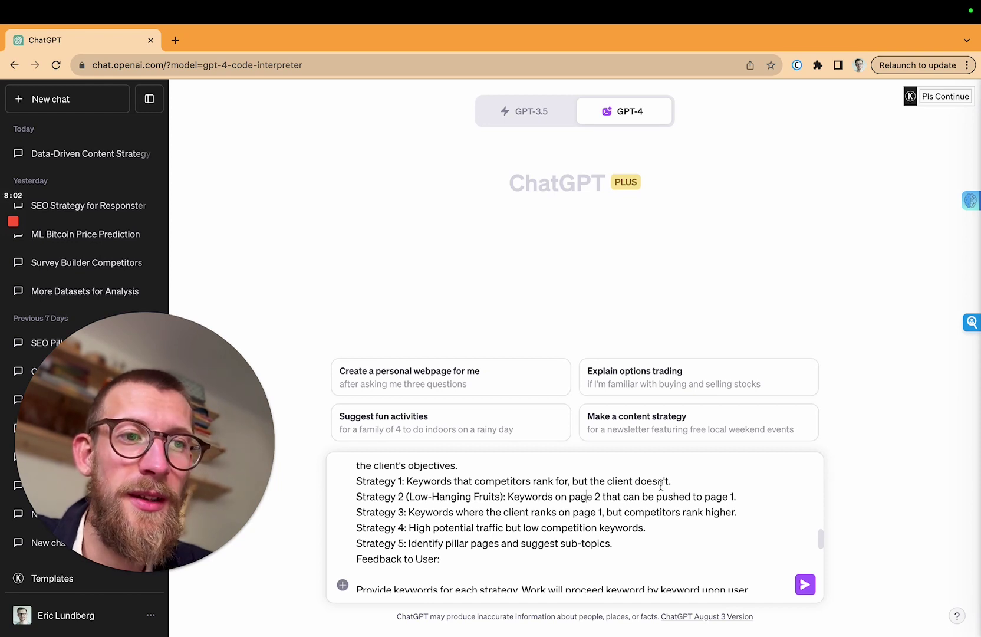
{"action": "scroll", "coordinate": [514, 493], "scroll_direction": "down", "scroll_amount": 1}
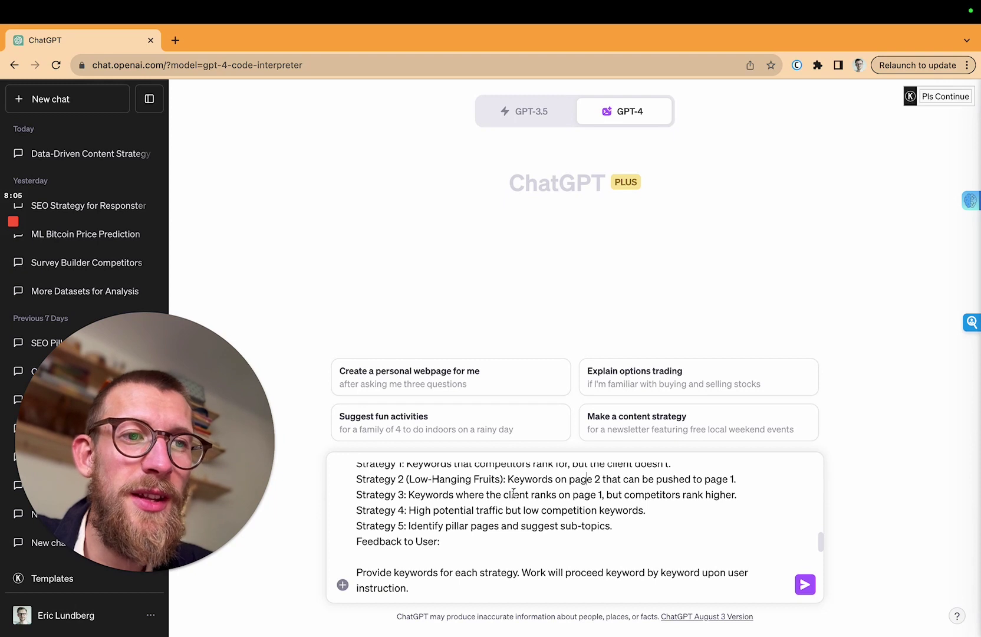
{"action": "scroll", "coordinate": [514, 493], "scroll_direction": "up", "scroll_amount": 1}
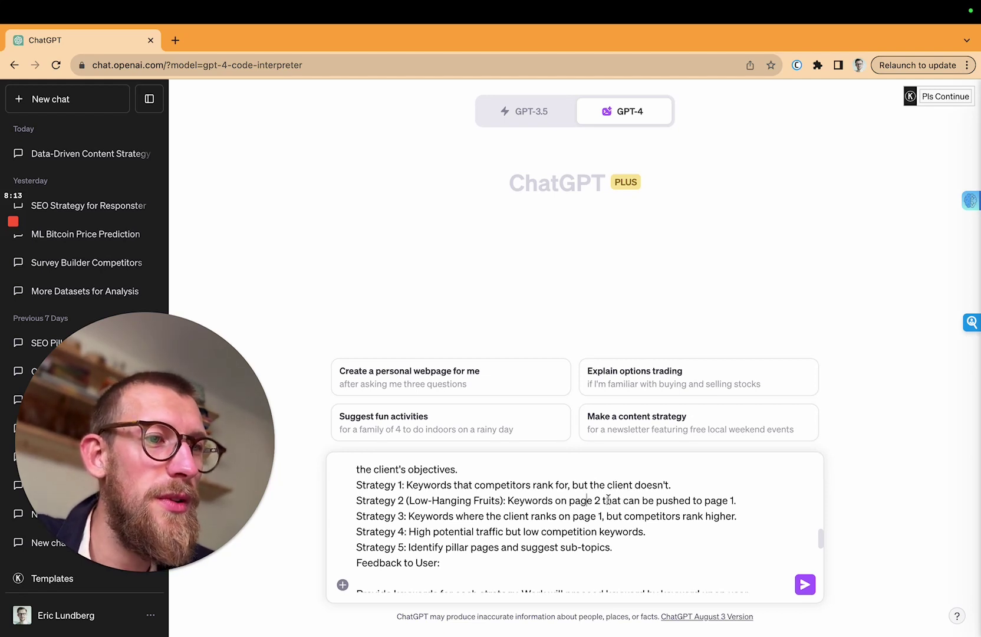
{"action": "left_click_drag", "start_coordinate": [623, 501], "coordinate": [790, 500]}
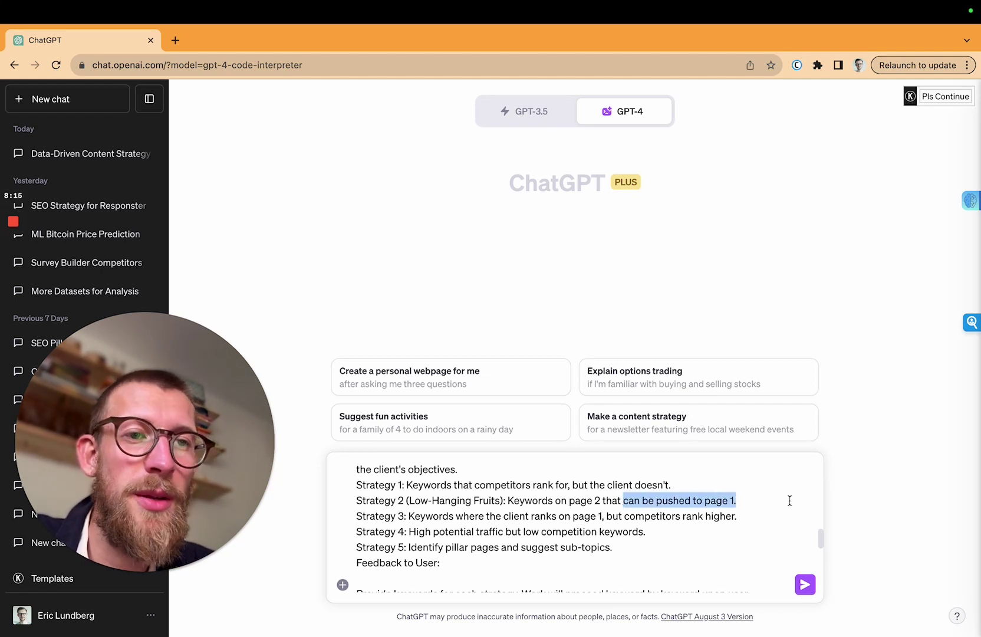
{"action": "left_click", "coordinate": [790, 500]}
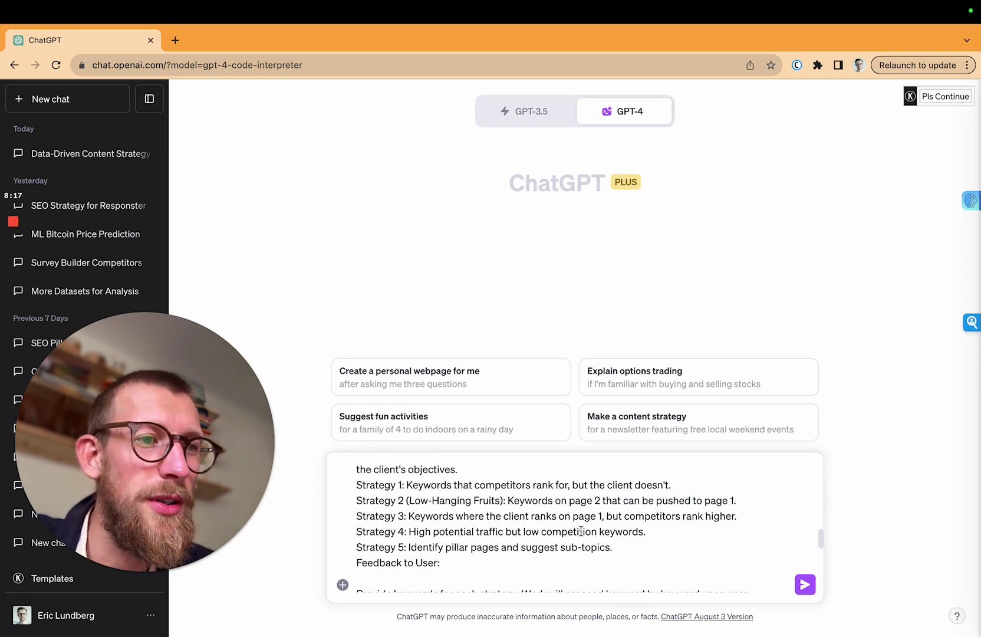
Examine Strategies 3 and 4, highlighting their descriptions of page 1 keywords and high-potential, low-competition keywords
{"action": "scroll", "coordinate": [581, 531], "scroll_direction": "down", "scroll_amount": 1}
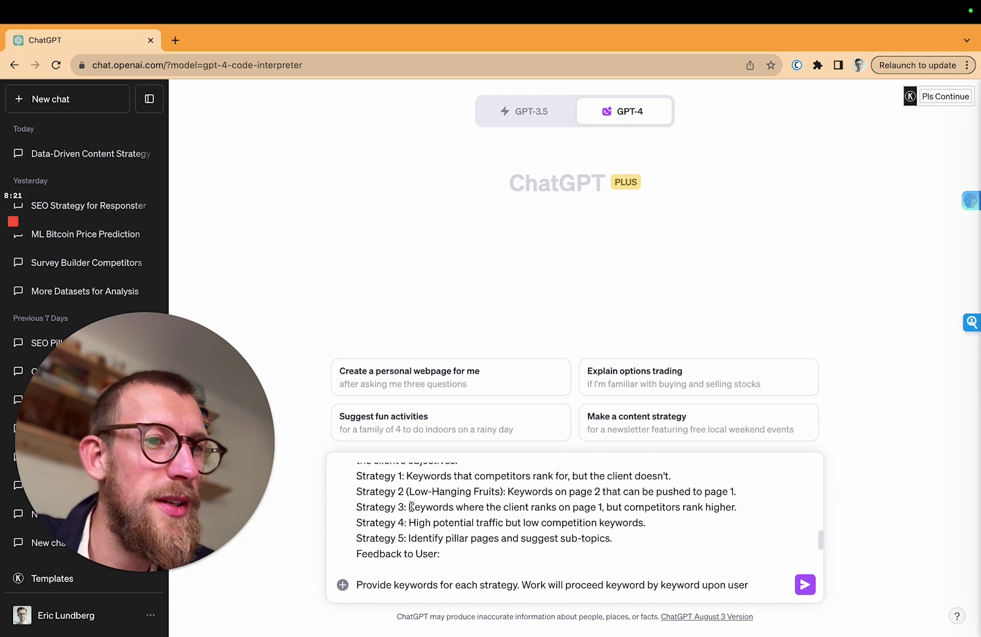
{"action": "left_click_drag", "start_coordinate": [409, 506], "coordinate": [747, 504]}
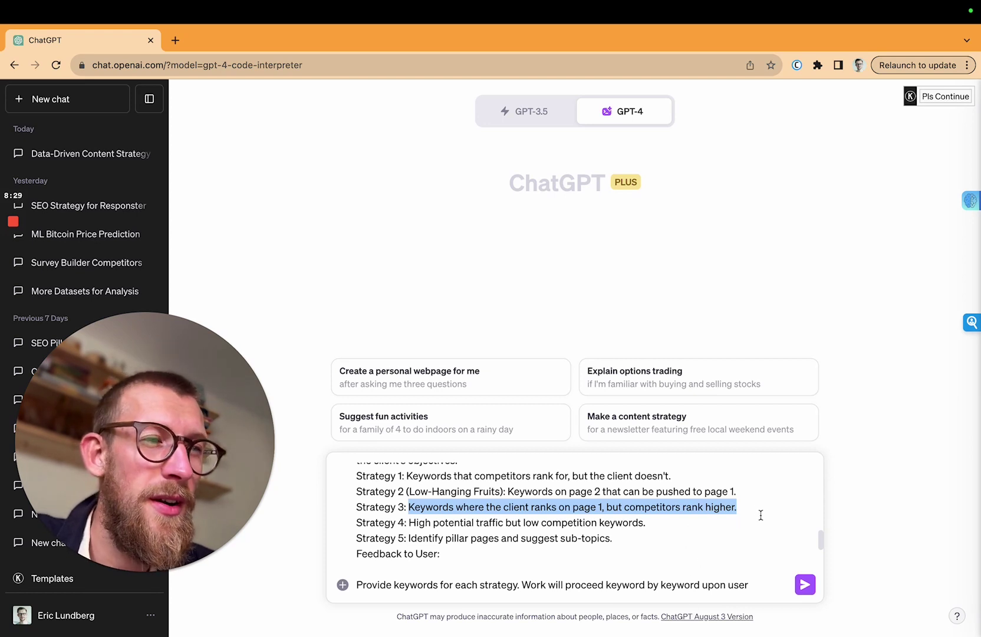
{"action": "left_click", "coordinate": [746, 505]}
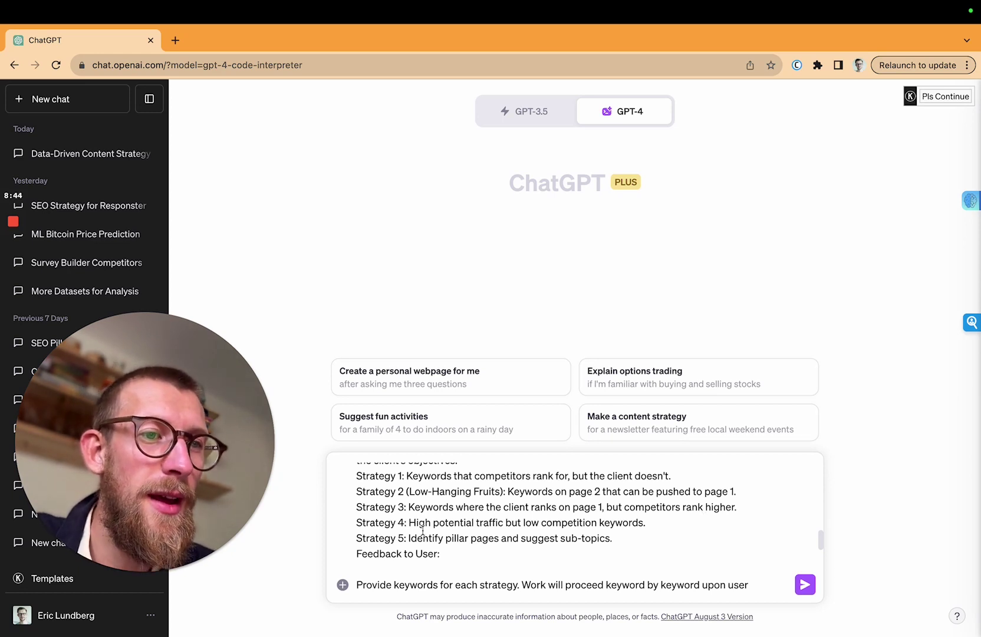
{"action": "left_click_drag", "start_coordinate": [417, 522], "coordinate": [701, 527]}
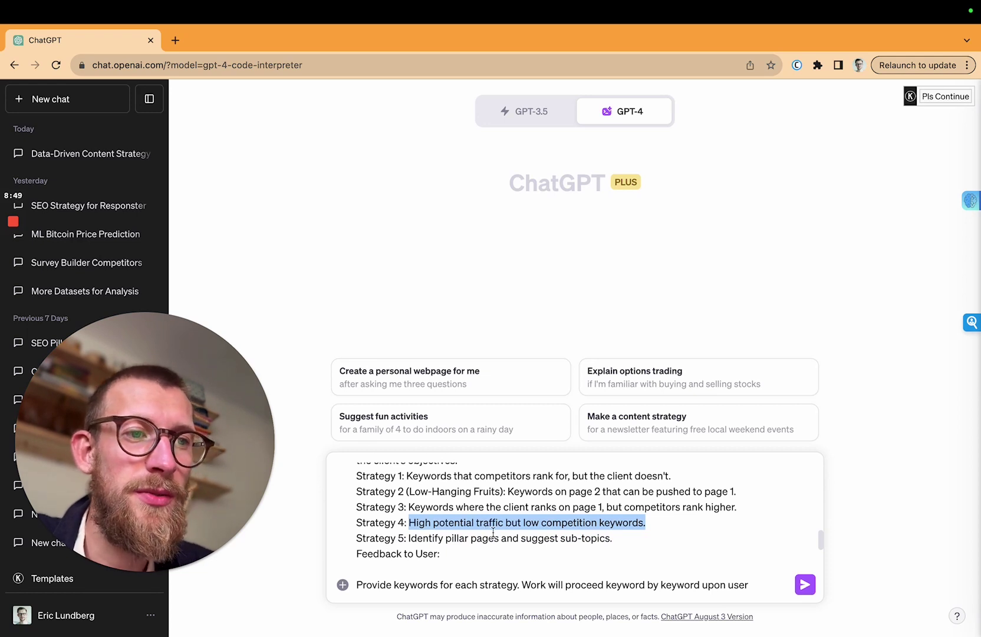
{"action": "left_click", "coordinate": [614, 537]}
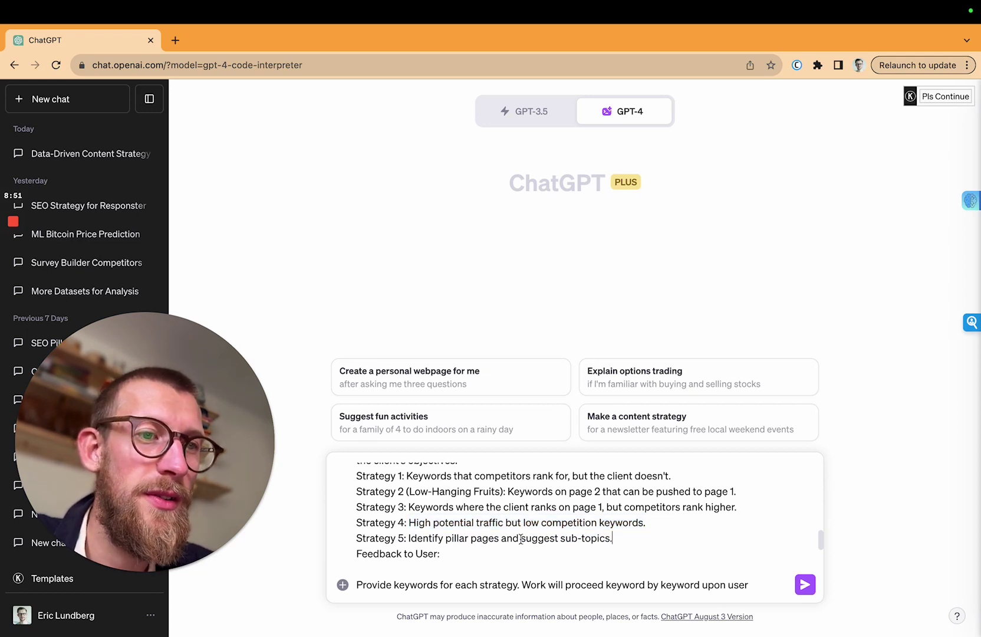
Examine Strategy 5, highlighting its description of identifying pillar pages and suggesting sub-topics
{"action": "left_click", "coordinate": [417, 537]}
{"action": "left_click", "coordinate": [632, 538]}
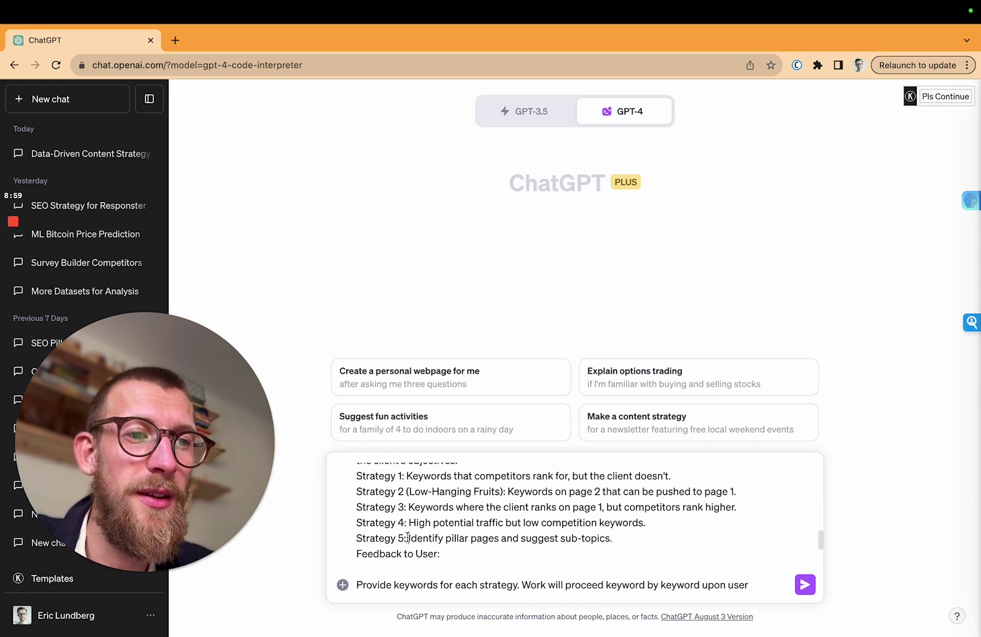
{"action": "left_click_drag", "start_coordinate": [408, 538], "coordinate": [647, 538]}
{"action": "left_click", "coordinate": [671, 539]}
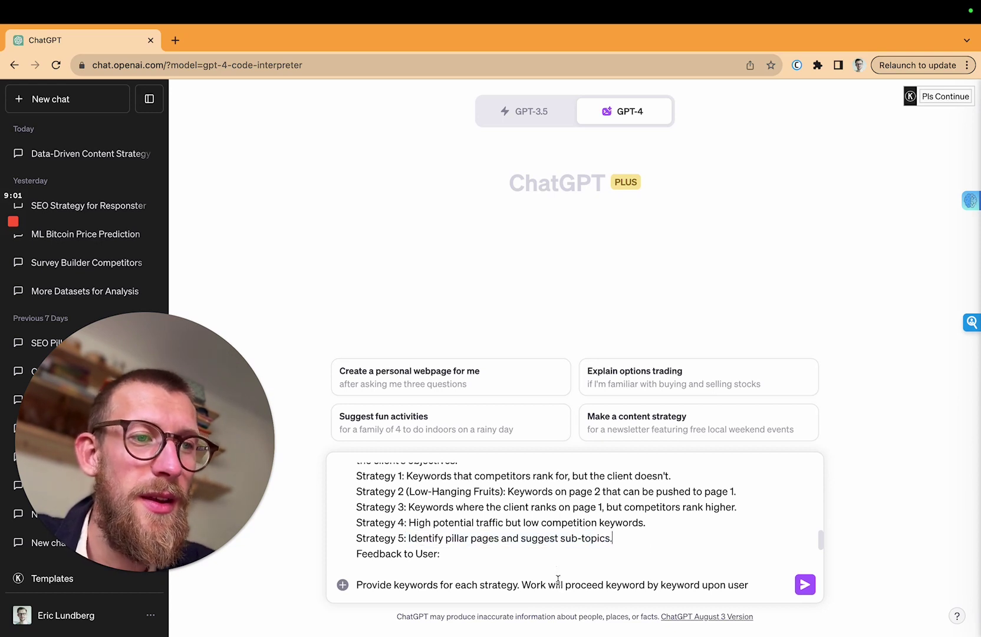
Read the Feedback to User part of Phase 2 on providing keywords for each strategy
{"action": "scroll", "coordinate": [556, 567], "scroll_direction": "down", "scroll_amount": 2}
{"action": "scroll", "coordinate": [556, 567], "scroll_direction": "down", "scroll_amount": 2}
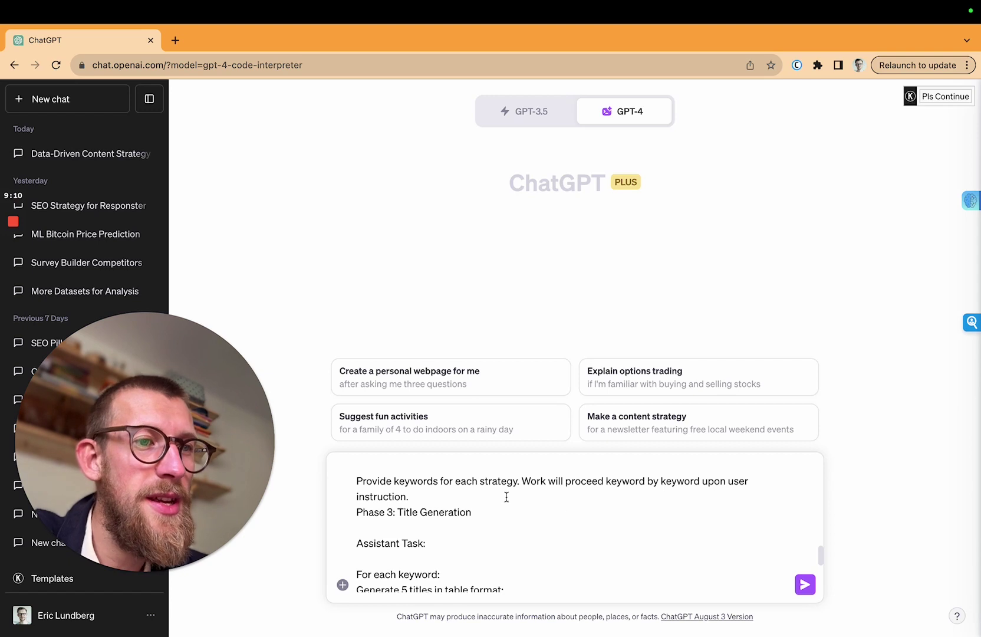
{"action": "scroll", "coordinate": [519, 524], "scroll_direction": "down", "scroll_amount": 1}
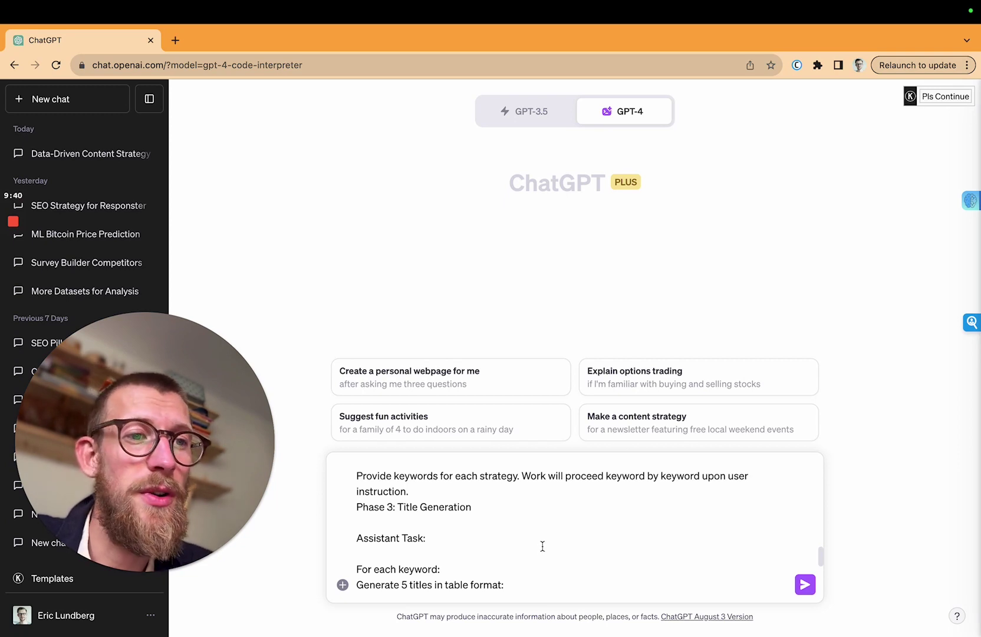
Review the start of Phase 3: Title Generation, highlighting from its heading down to the title generation instruction
{"action": "scroll", "coordinate": [543, 546], "scroll_direction": "down", "scroll_amount": 1}
{"action": "scroll", "coordinate": [542, 546], "scroll_direction": "down", "scroll_amount": 2}
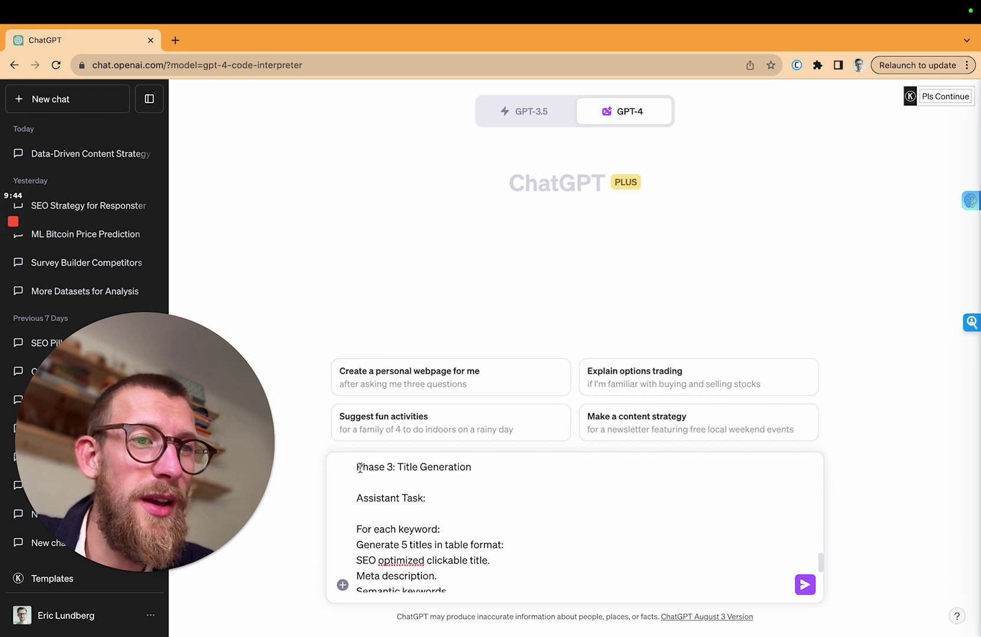
{"action": "left_click_drag", "start_coordinate": [357, 467], "coordinate": [500, 541]}
{"action": "left_click", "coordinate": [500, 540]}
{"action": "scroll", "coordinate": [500, 541], "scroll_direction": "down", "scroll_amount": 5}
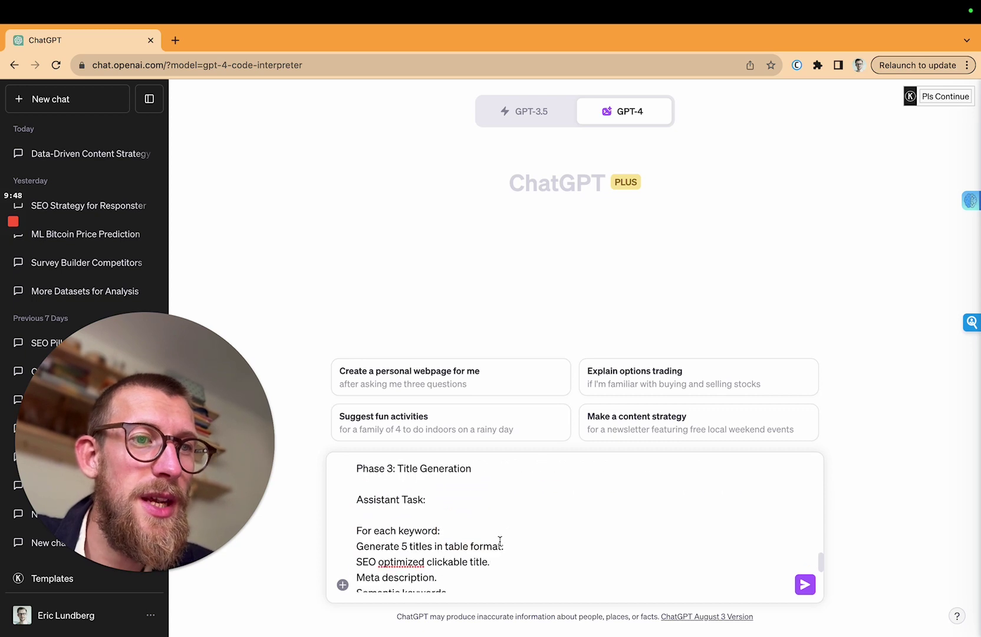
{"action": "scroll", "coordinate": [500, 541], "scroll_direction": "down", "scroll_amount": 1}
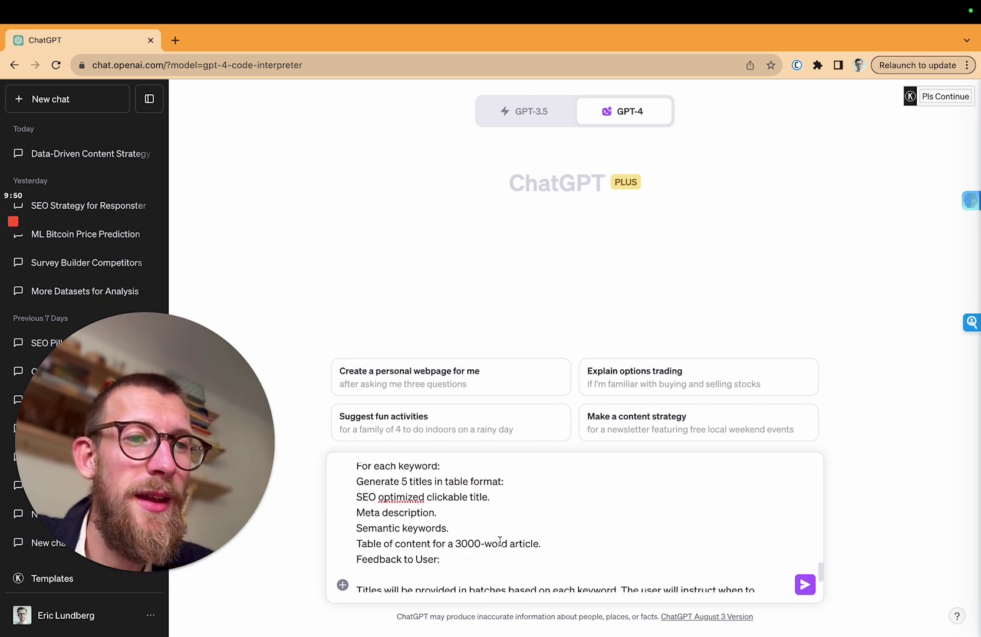
Examine the outputs requested for each keyword in the Phase 3 Assistant Task, highlighting part of the "For each keyword" line
{"action": "scroll", "coordinate": [500, 541], "scroll_direction": "up", "scroll_amount": 2}
{"action": "scroll", "coordinate": [500, 541], "scroll_direction": "down", "scroll_amount": 1}
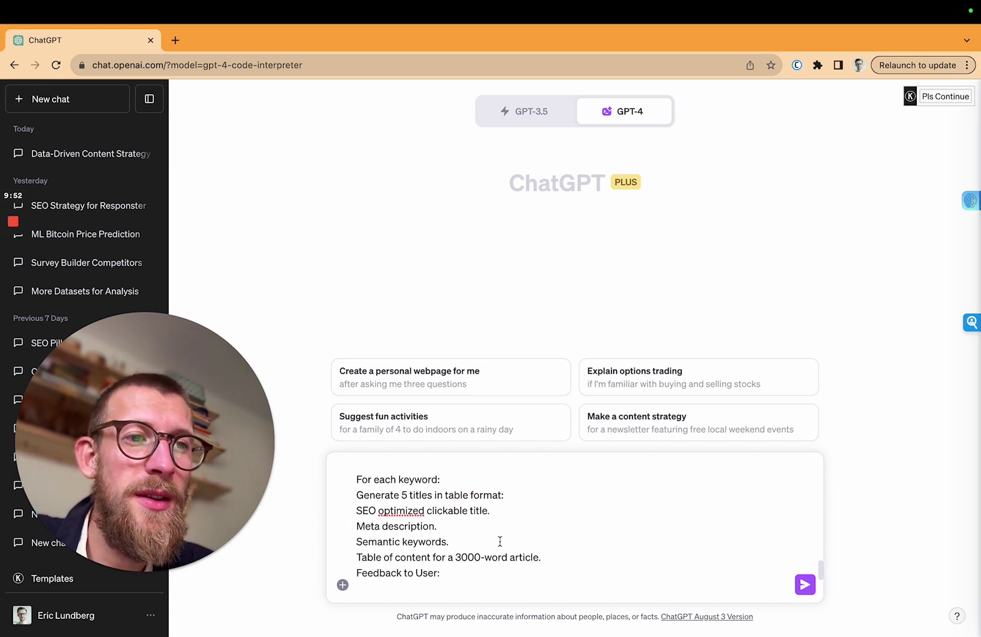
{"action": "left_click_drag", "start_coordinate": [386, 478], "coordinate": [438, 478]}
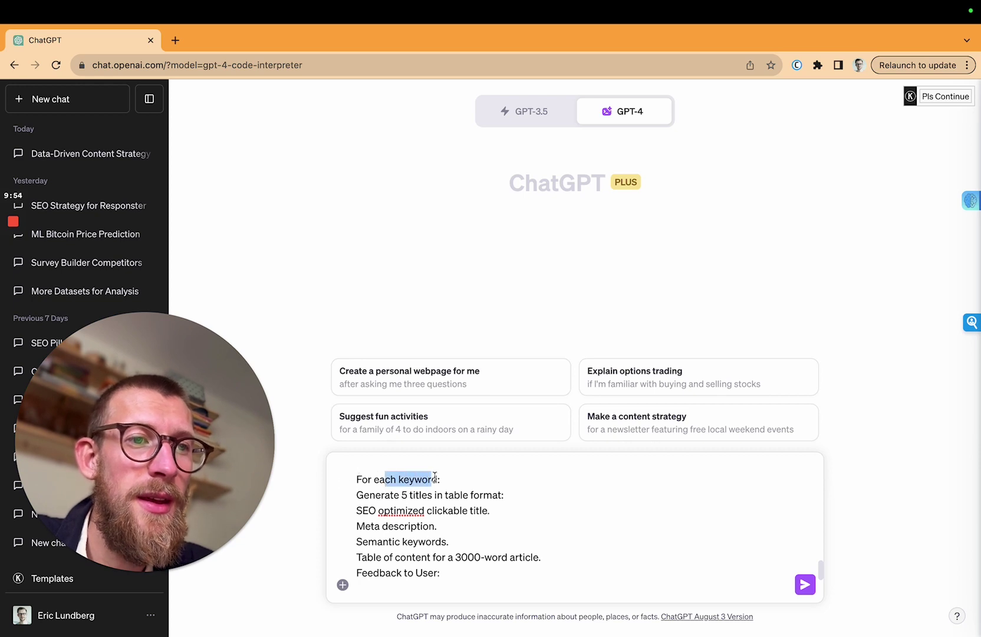
{"action": "left_click", "coordinate": [475, 480]}
{"action": "scroll", "coordinate": [475, 481], "scroll_direction": "down", "scroll_amount": 2}
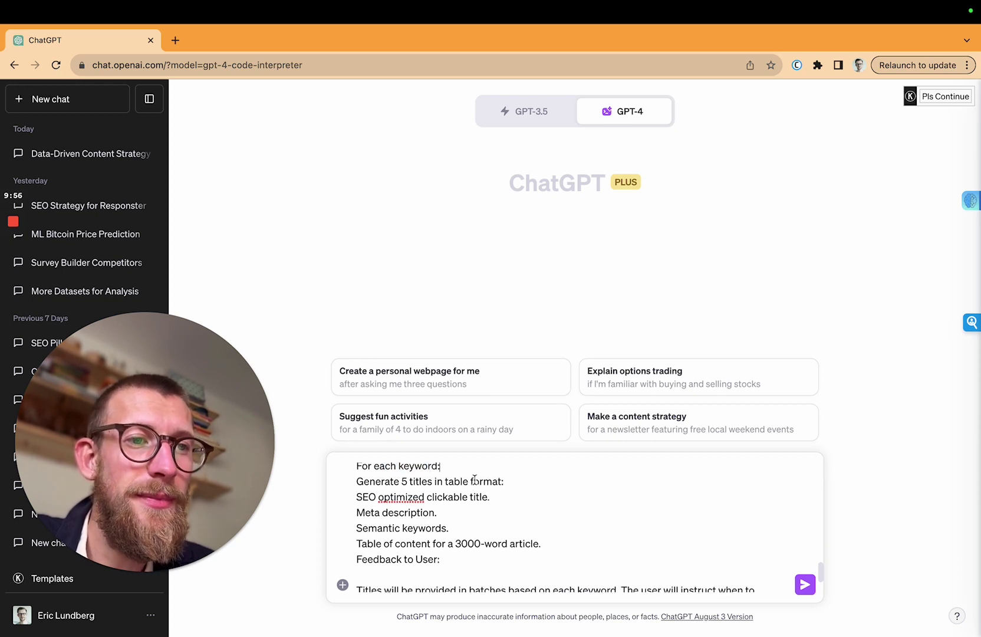
{"action": "scroll", "coordinate": [471, 495], "scroll_direction": "up", "scroll_amount": 2}
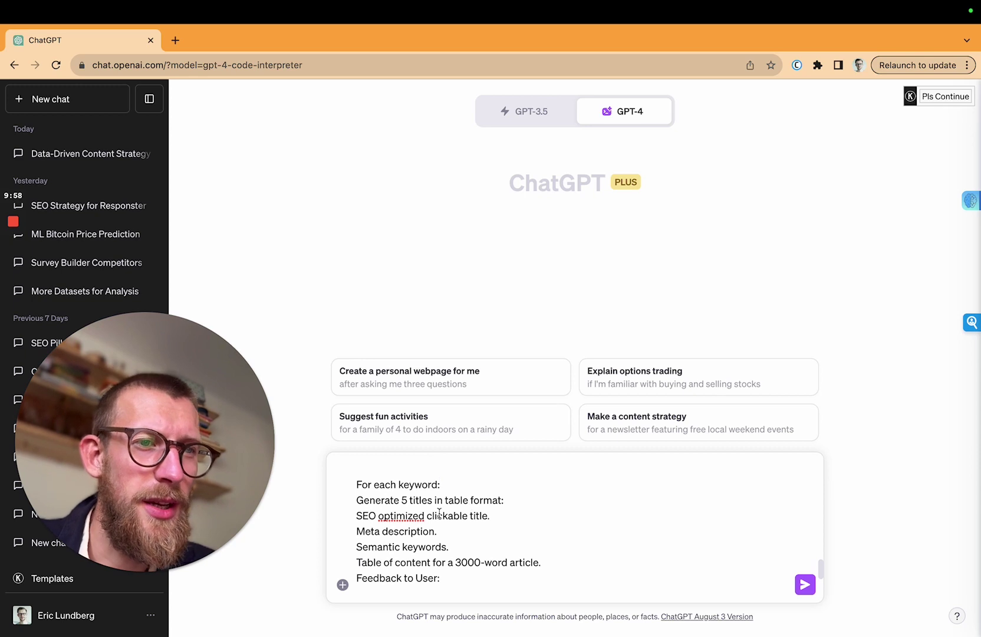
{"action": "scroll", "coordinate": [448, 510], "scroll_direction": "up", "scroll_amount": 3}
{"action": "scroll", "coordinate": [395, 538], "scroll_direction": "down", "scroll_amount": 3}
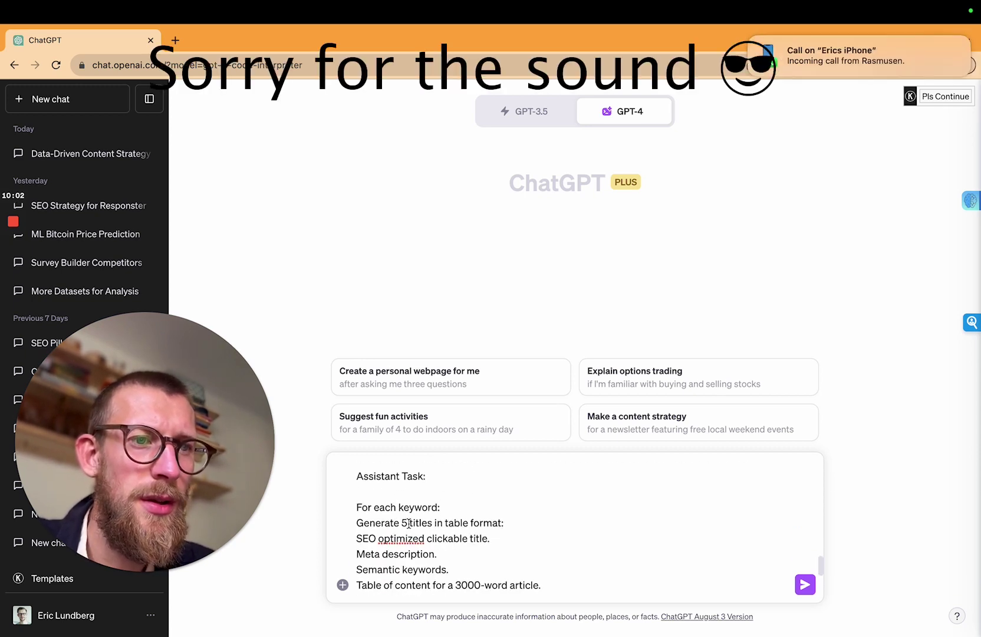
Set the number of titles generated per keyword in the Phase 3 Assistant Task to 3
{"action": "scroll", "coordinate": [409, 523], "scroll_direction": "down", "scroll_amount": 1}
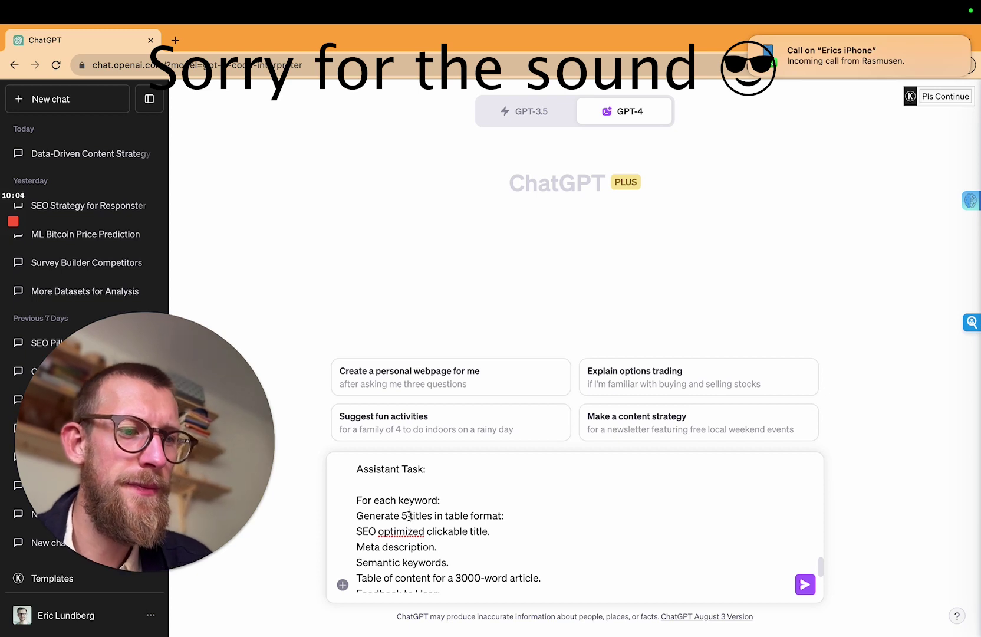
{"action": "left_click", "coordinate": [409, 516]}
{"action": "key", "text": "BackSpace"}
{"action": "type", "text": "3"}
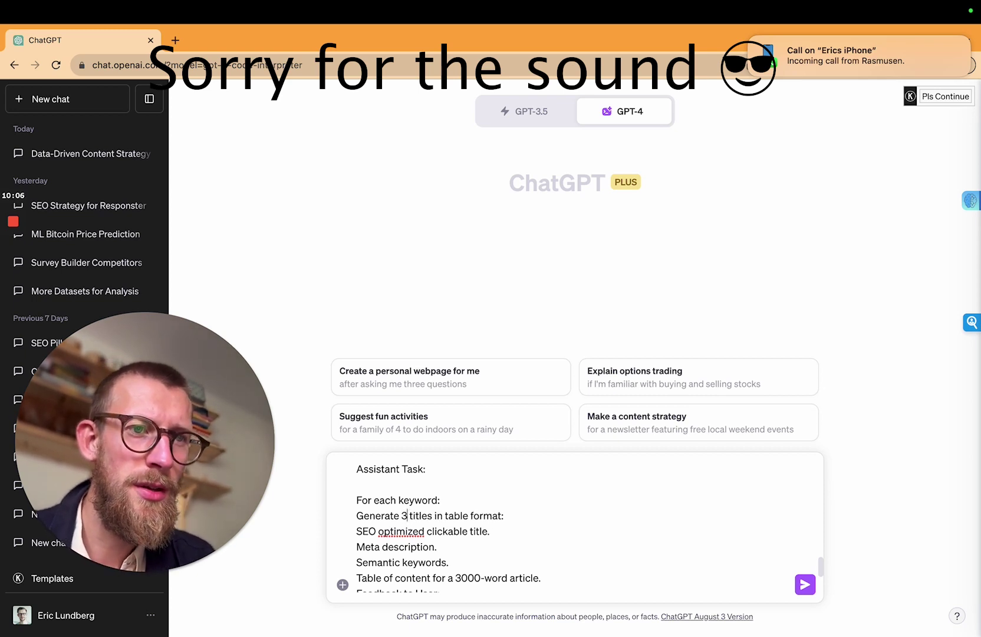
{"action": "left_click", "coordinate": [521, 548]}
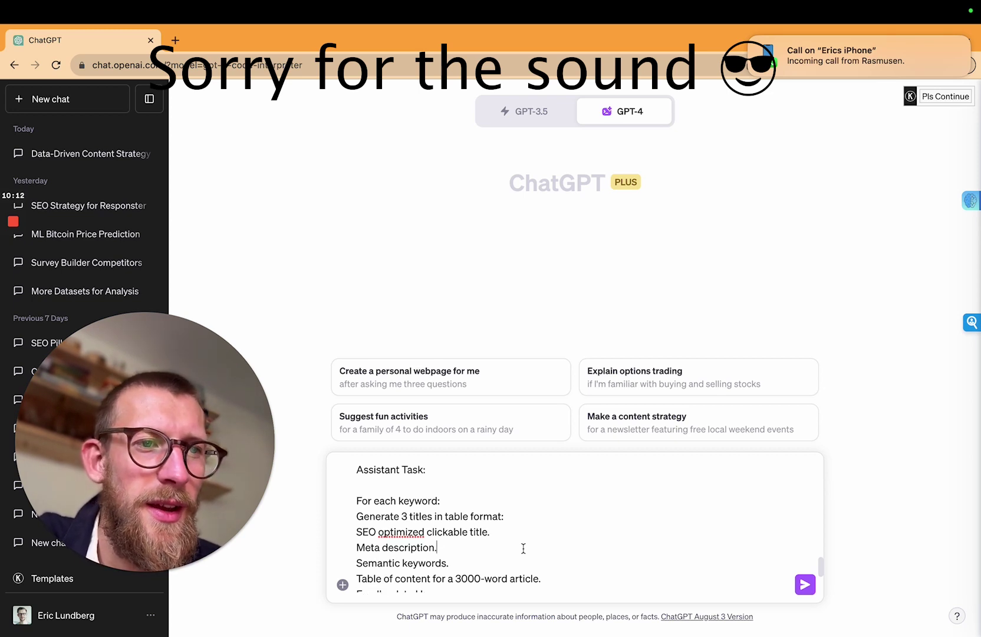
{"action": "scroll", "coordinate": [523, 549], "scroll_direction": "down", "scroll_amount": 1}
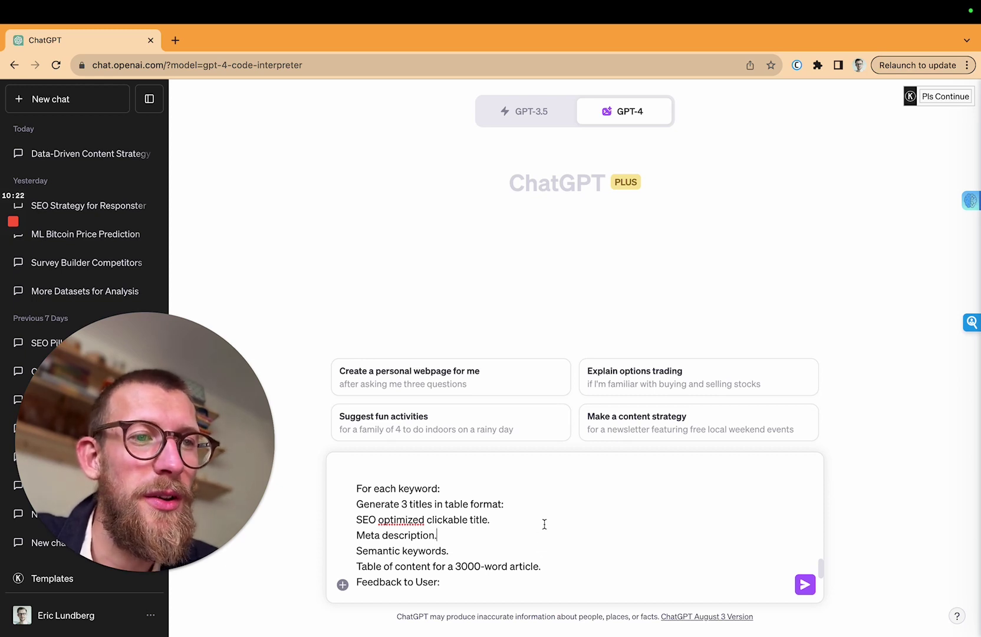
{"action": "left_click", "coordinate": [458, 485]}
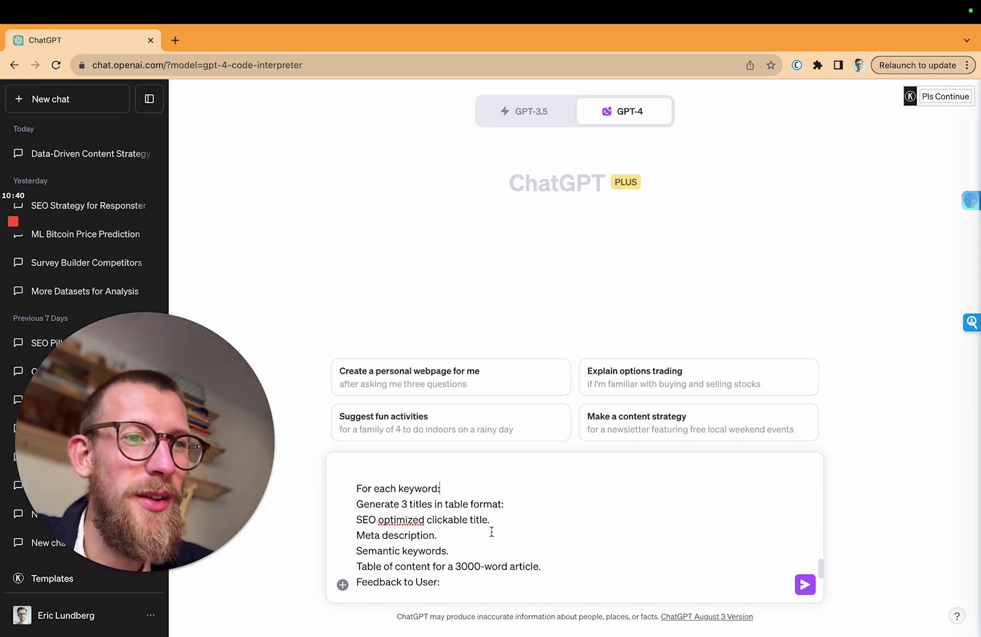
{"action": "key", "text": "super+v"}
{"action": "key", "text": "super+z"}
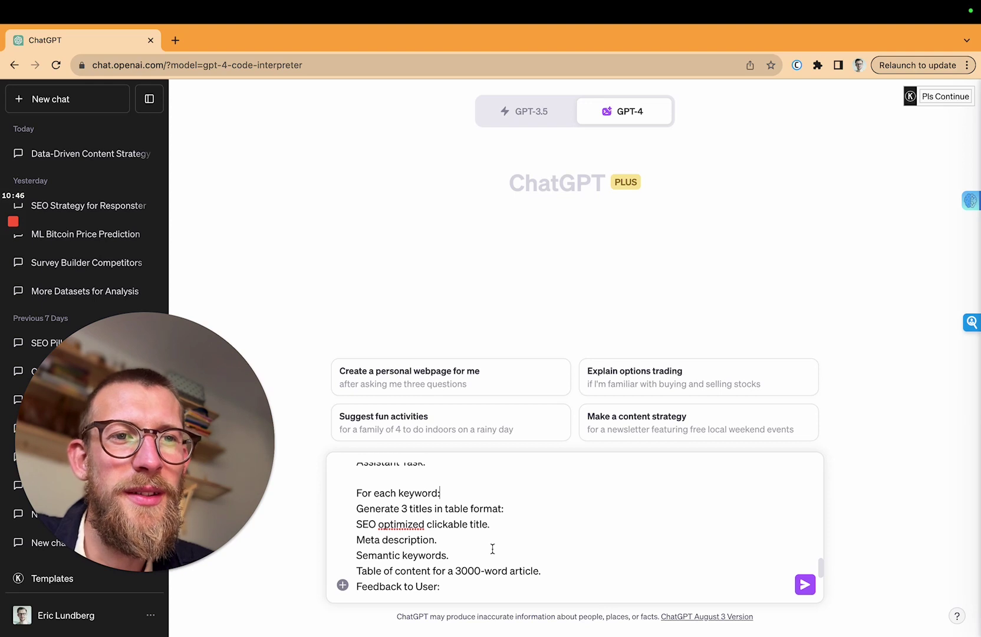
Review the end of the prompt, from the Phase 3 title outputs through Feedback to User and the closing instruction
{"action": "key", "text": "super+shift+z"}
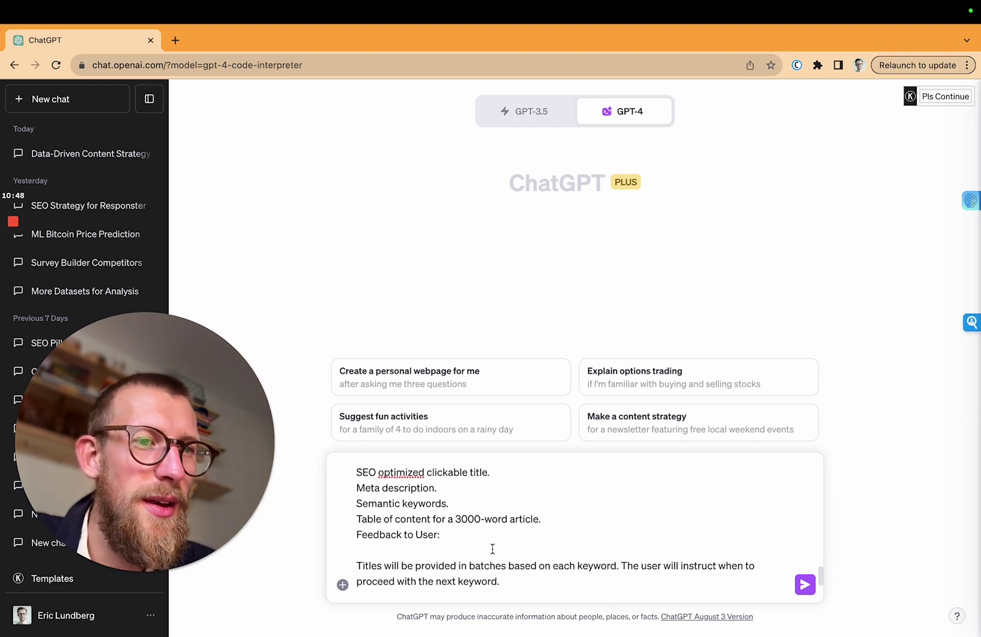
{"action": "scroll", "coordinate": [493, 549], "scroll_direction": "up", "scroll_amount": 2}
{"action": "key", "text": "super+z"}
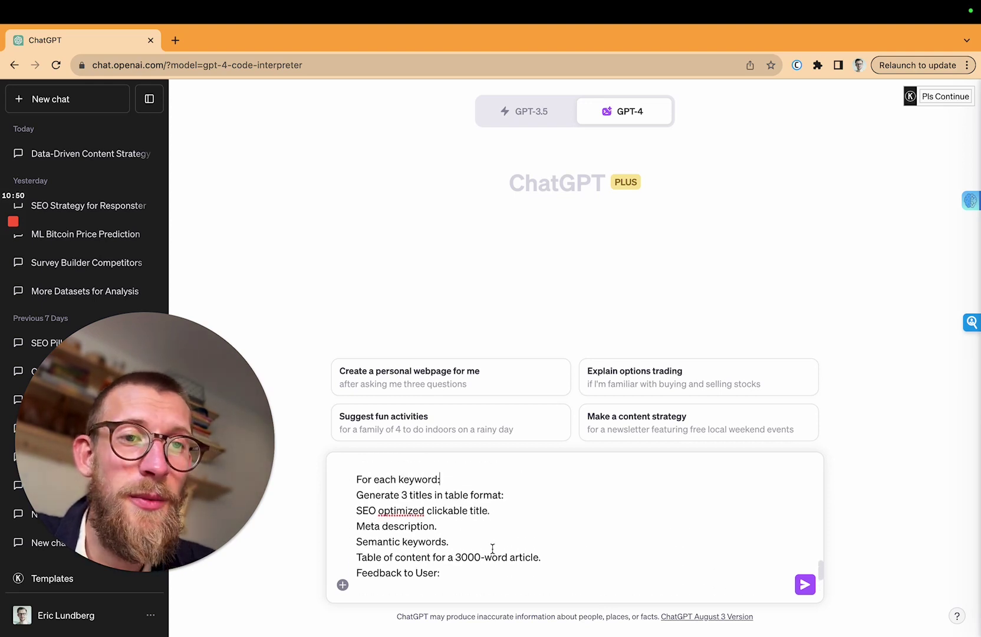
{"action": "key", "text": "super+shift+z"}
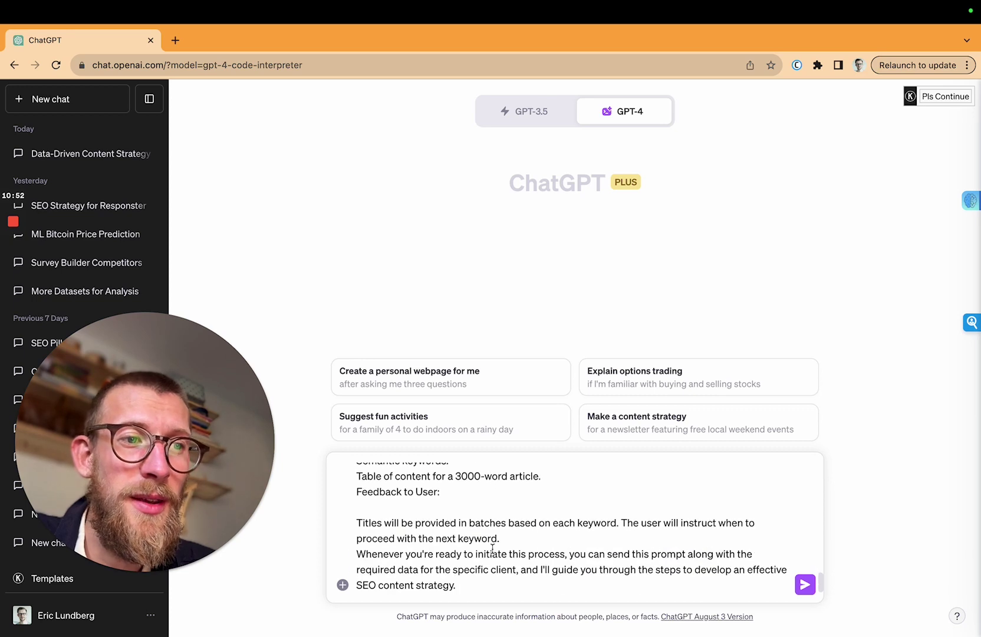
{"action": "key", "text": "super+z"}
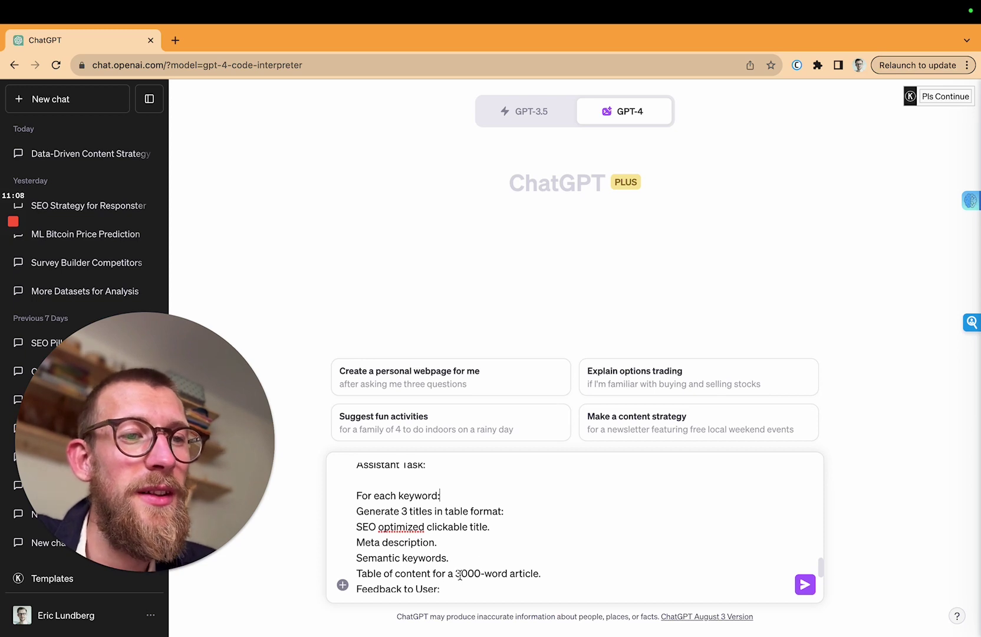
Highlight "3000-word article" in the Phase 3 table of content line and examine the outputs listed around it
{"action": "left_click_drag", "start_coordinate": [454, 573], "coordinate": [542, 575]}
{"action": "left_click", "coordinate": [547, 555]}
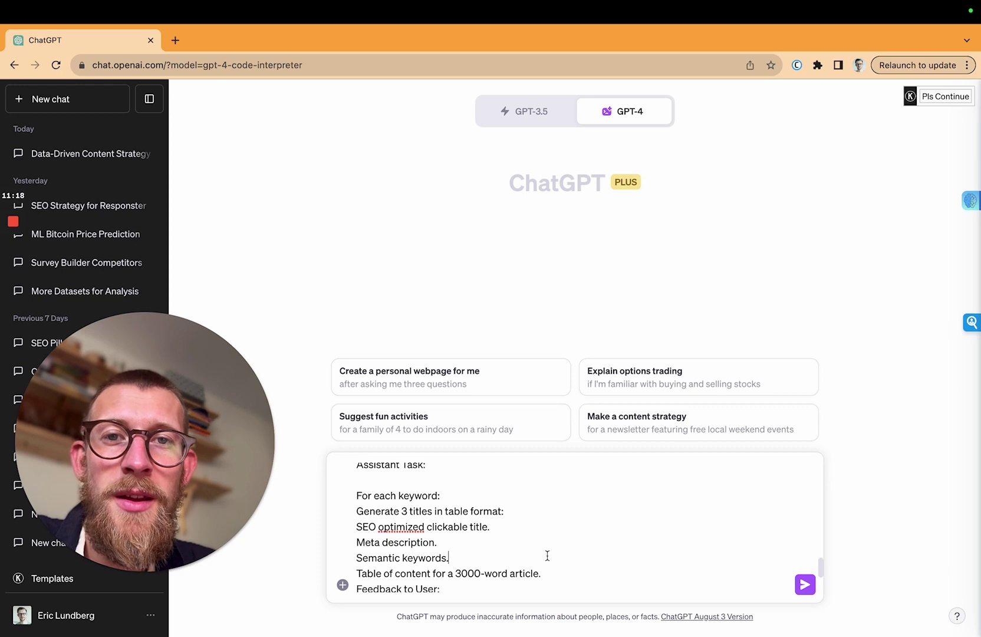
{"action": "scroll", "coordinate": [464, 503], "scroll_direction": "down", "scroll_amount": 2}
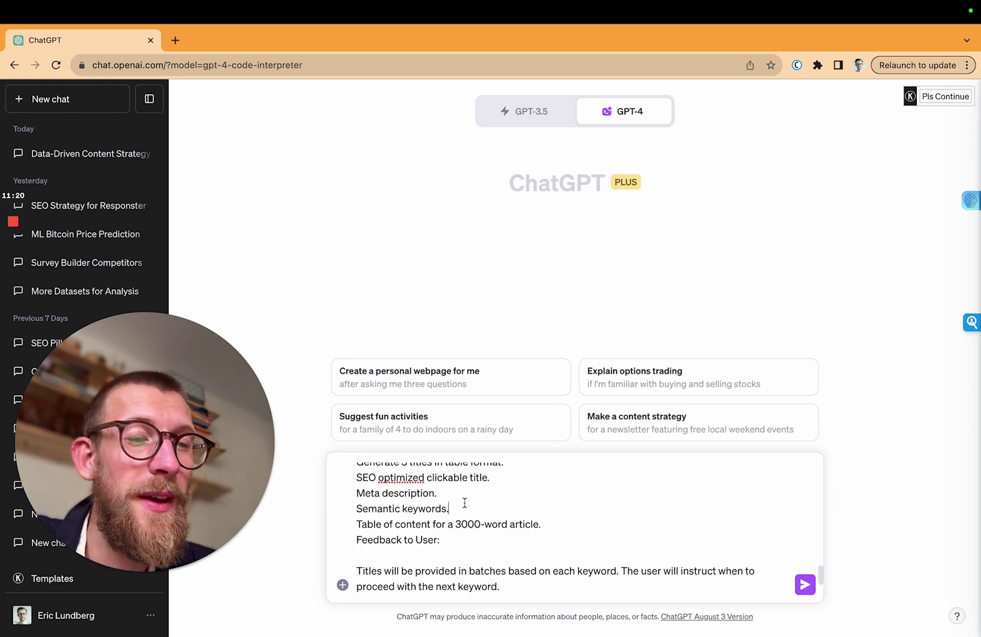
{"action": "left_click", "coordinate": [464, 502]}
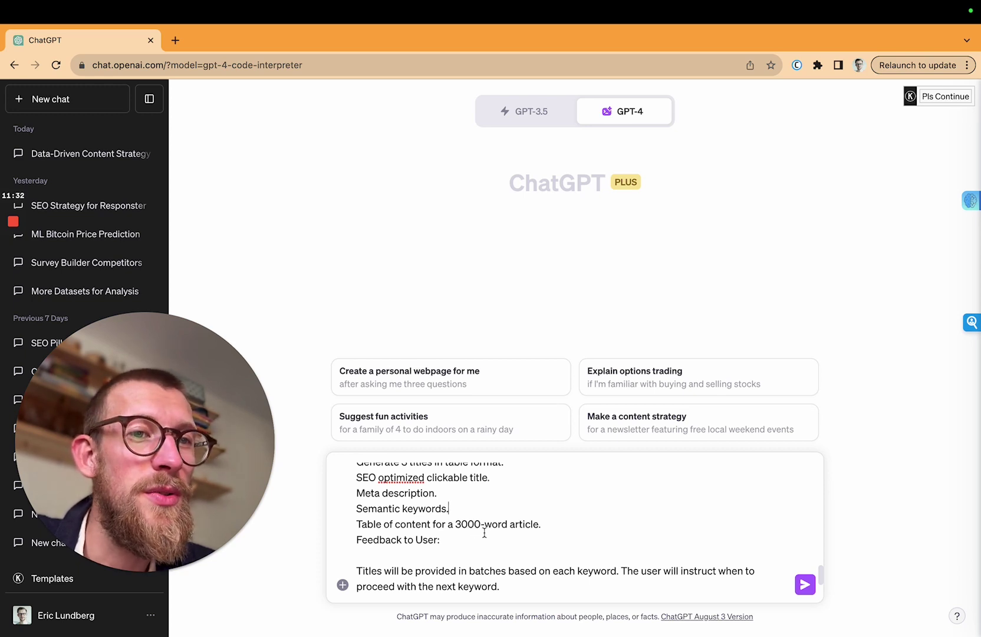
{"action": "left_click", "coordinate": [483, 533]}
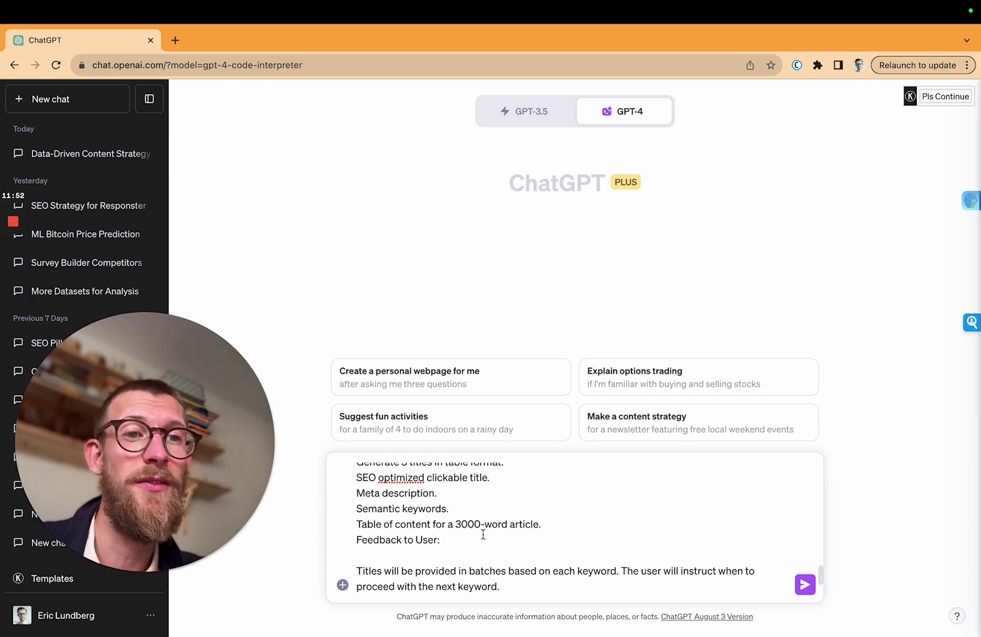
Check the last part of the SEO content strategy prompt once more and send it to GPT-4
{"action": "type", "text": "Whenever you're ready to initiate this process, you can send this prompt along with the required data for the specific client, and I'll guide you through the steps to develop an effective SEO content strategy."}
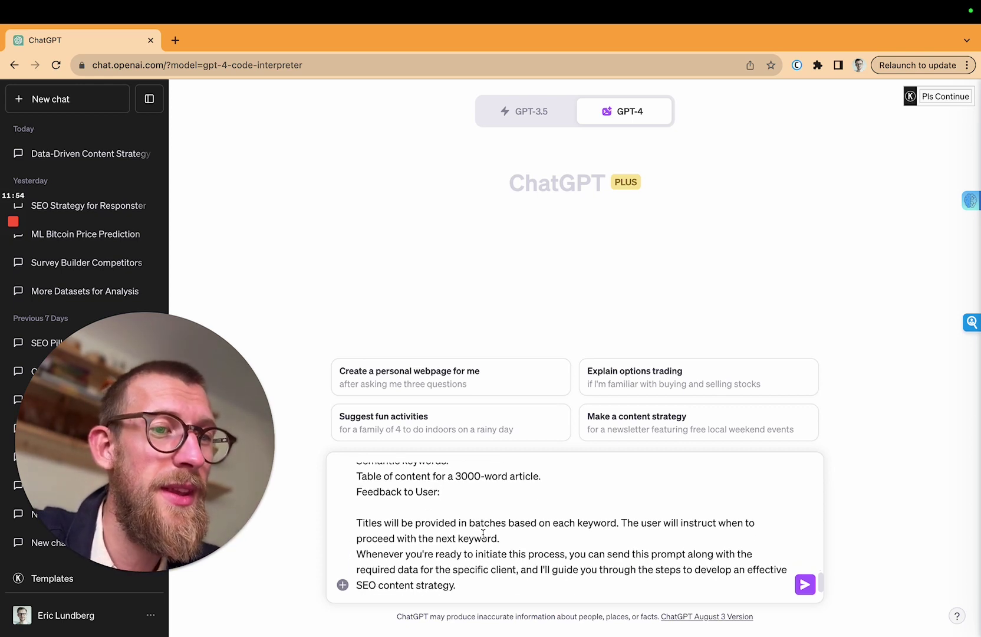
{"action": "scroll", "coordinate": [483, 533], "scroll_direction": "up", "scroll_amount": 4}
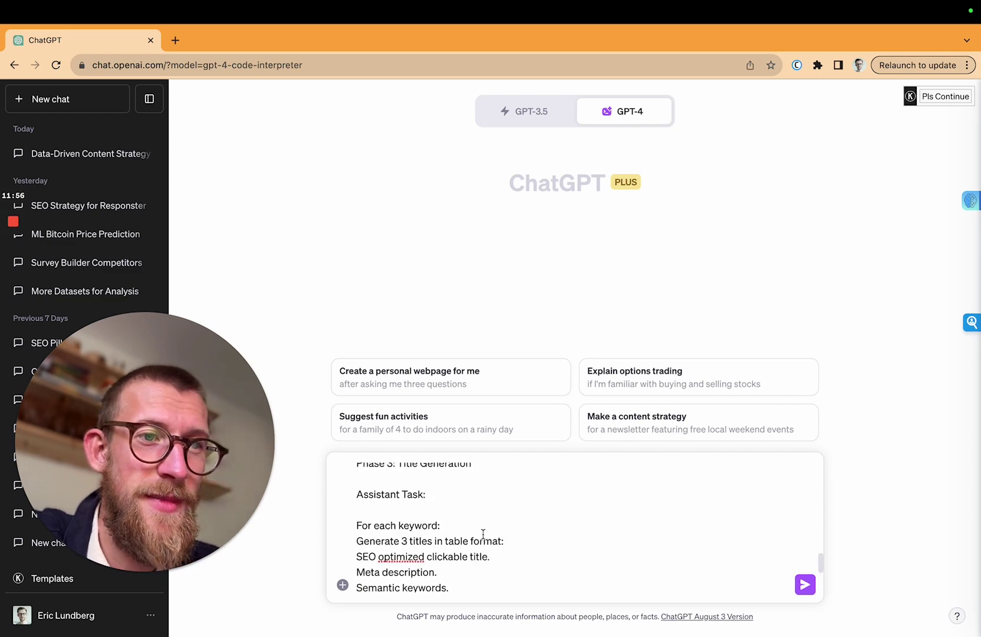
{"action": "scroll", "coordinate": [483, 534], "scroll_direction": "up", "scroll_amount": 10}
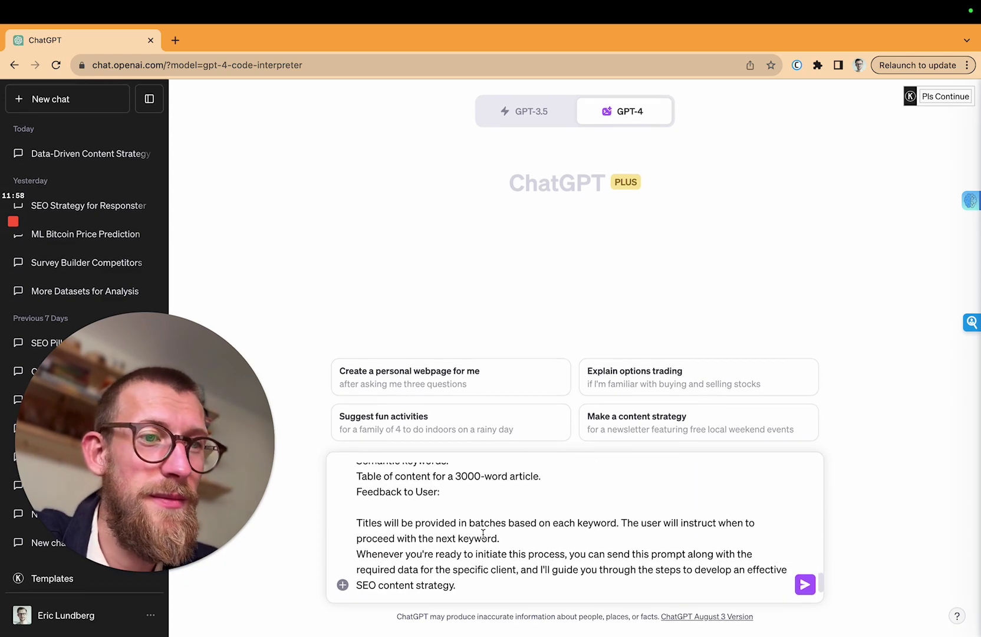
{"action": "left_click", "coordinate": [807, 587]}
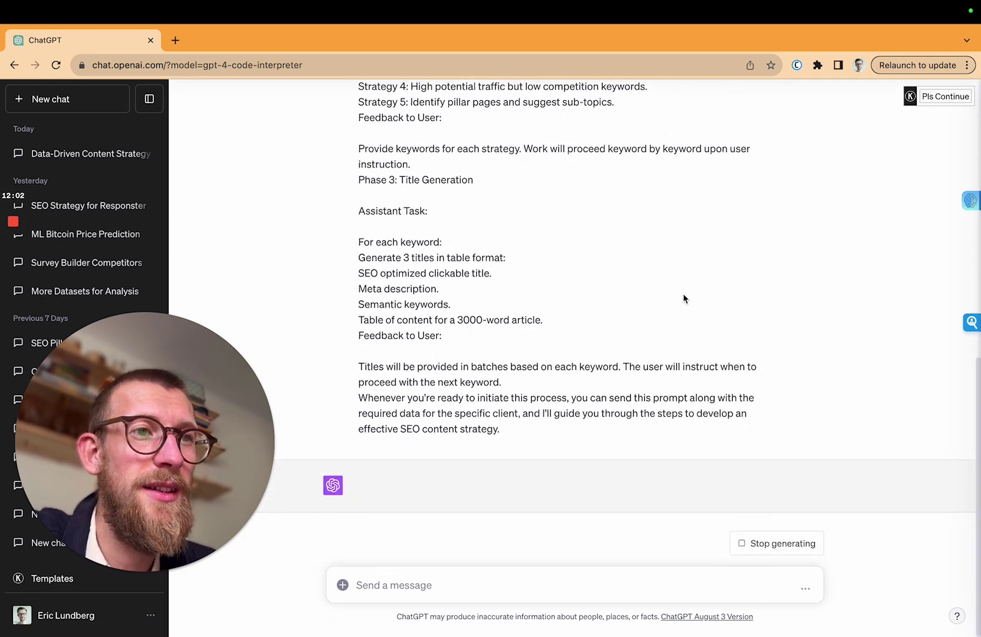
{"action": "scroll", "coordinate": [512, 502], "scroll_direction": "up", "scroll_amount": 10}
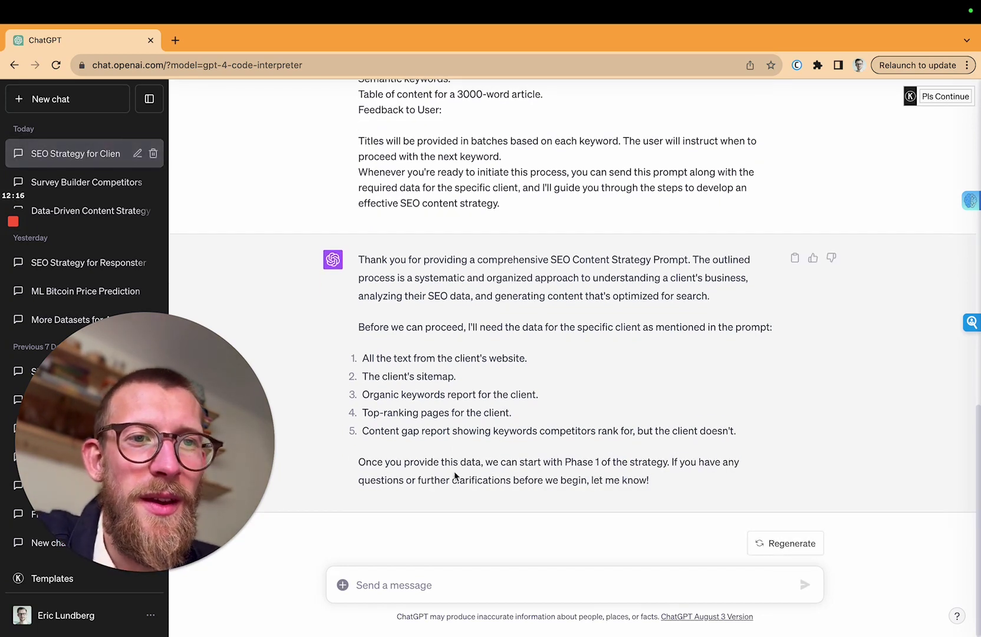
Open the client's website, responster.com, in a new browser tab
{"action": "mouse_move", "coordinate": [192, 18]}
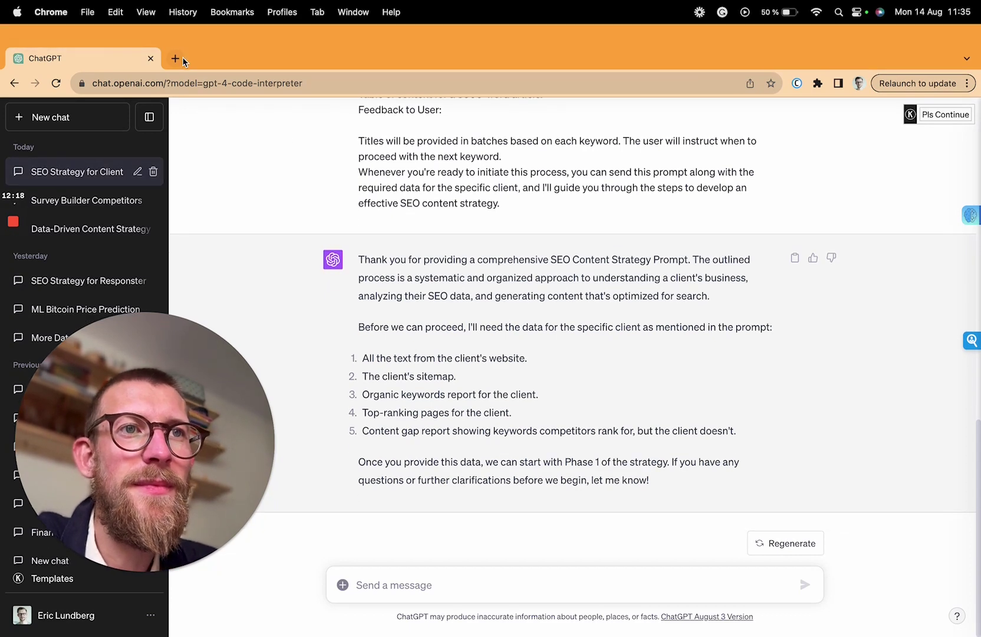
{"action": "left_click", "coordinate": [176, 58]}
{"action": "type", "text": "responster.com"}
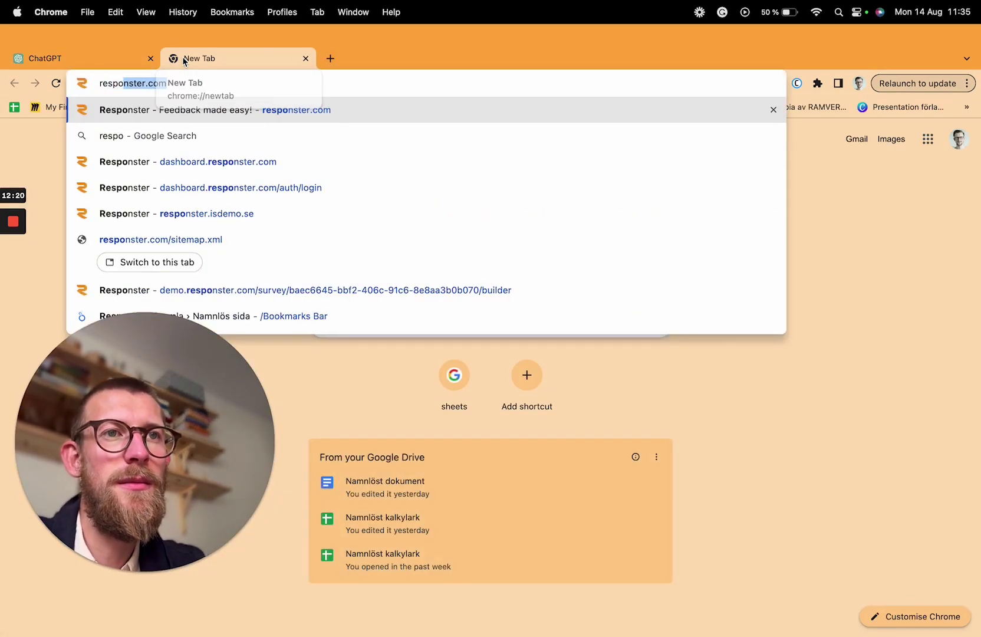
{"action": "key", "text": "Return"}
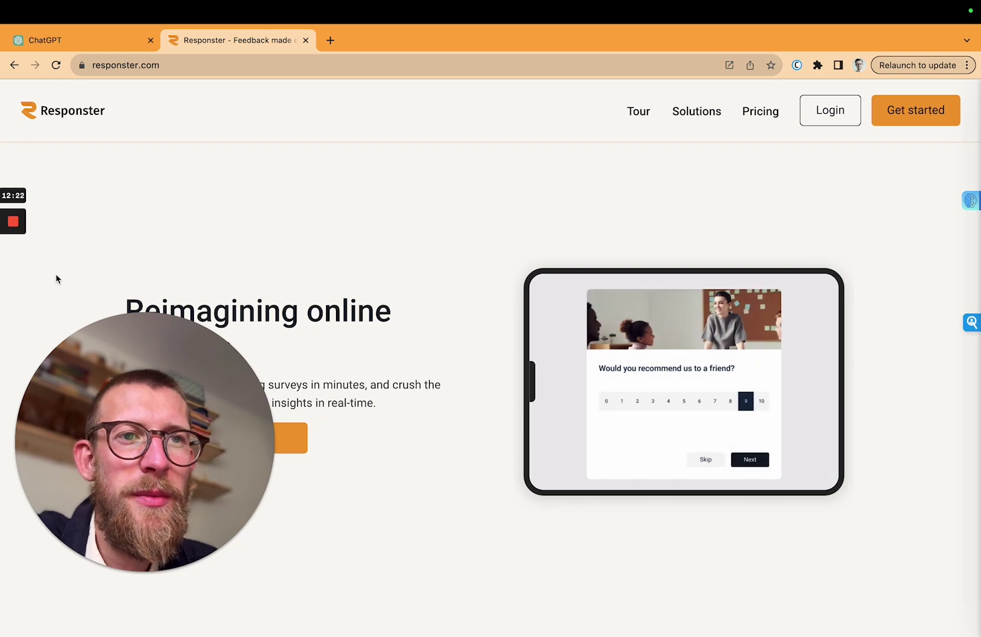
Copy the text of the Responster homepage, paste it into the SEO strategy chat in ChatGPT, and send it
{"action": "left_click_drag", "start_coordinate": [79, 285], "coordinate": [719, 465]}
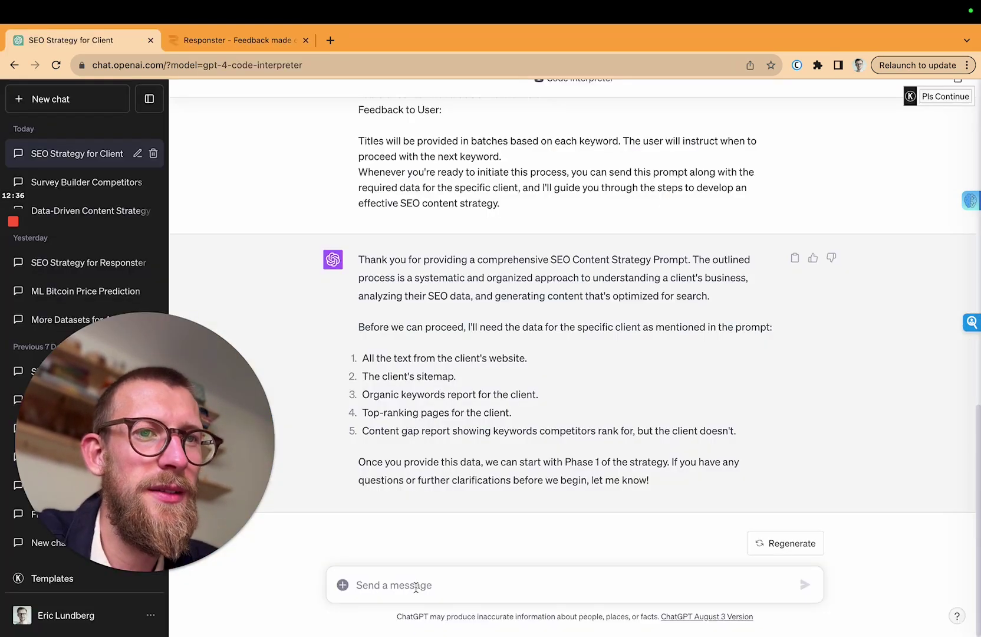
{"action": "key", "text": "super+v"}
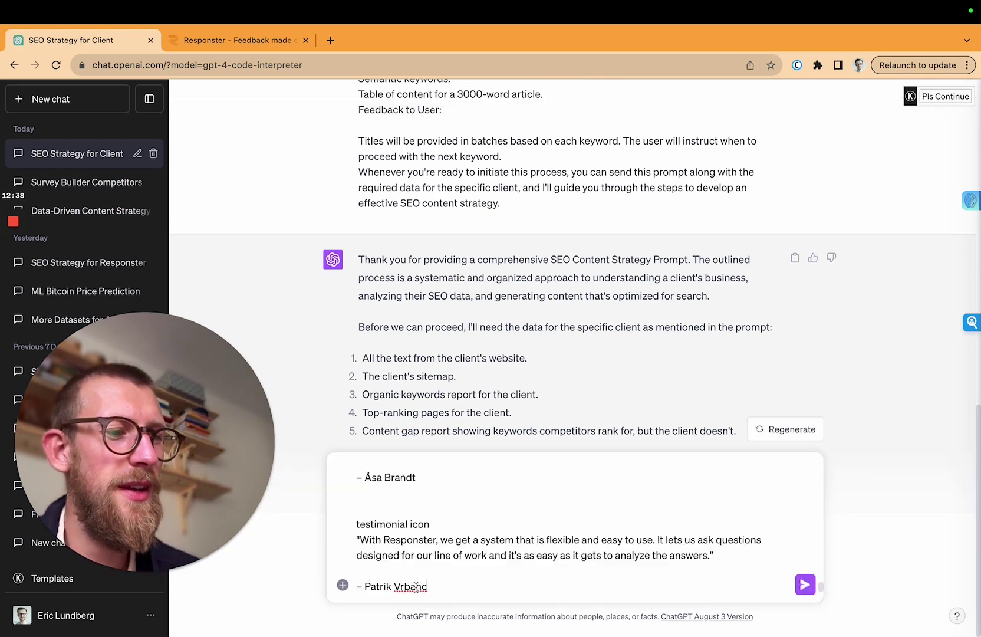
{"action": "key", "text": "Return"}
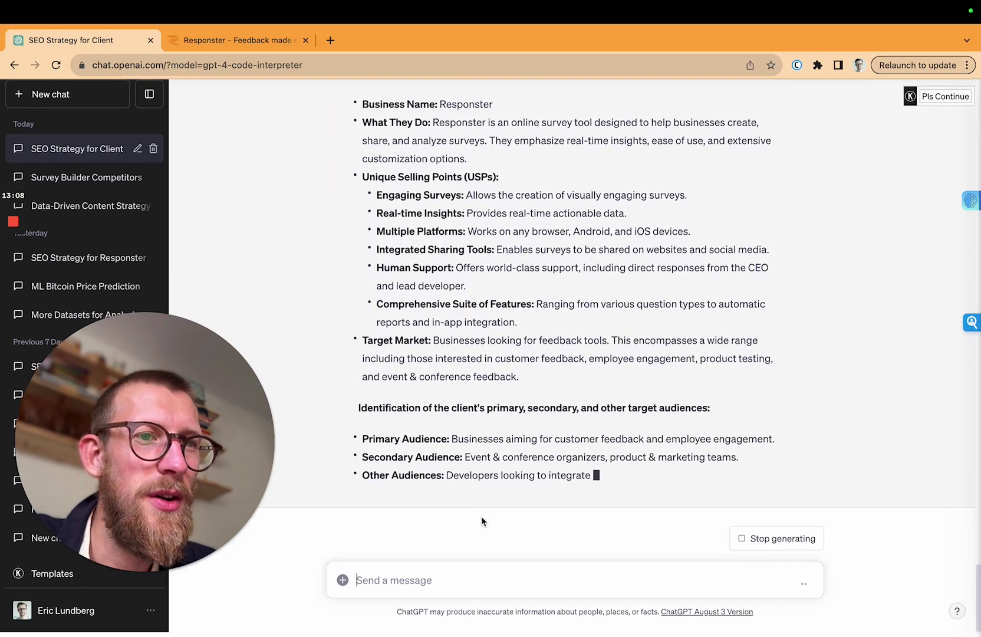
Read the Phase 1 response, covering the client summary, unique selling points, target audiences and potential pillar pages
{"action": "scroll", "coordinate": [465, 319], "scroll_direction": "up", "scroll_amount": 1}
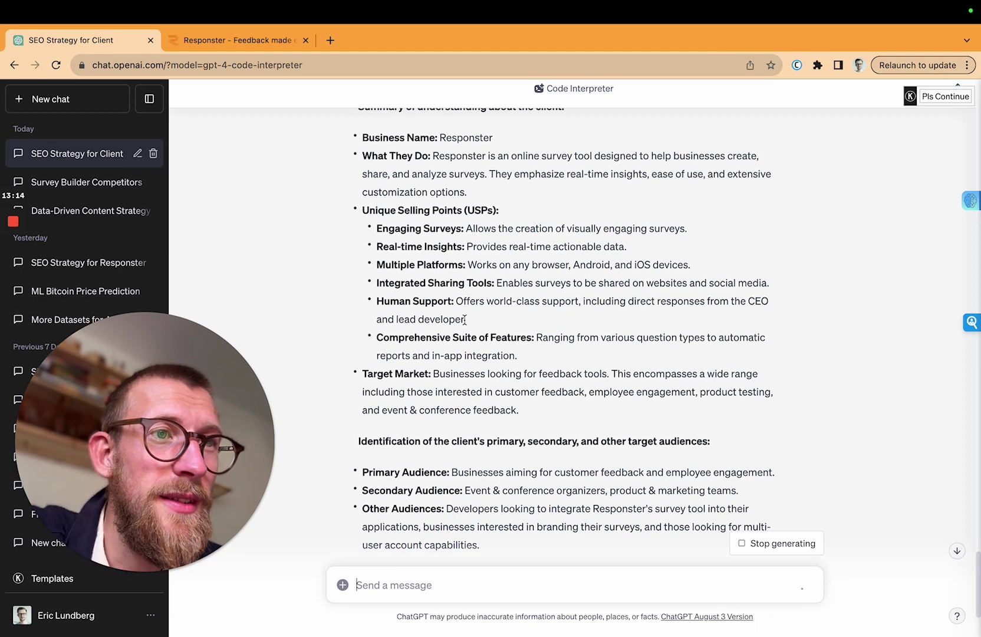
{"action": "scroll", "coordinate": [464, 319], "scroll_direction": "up", "scroll_amount": 2}
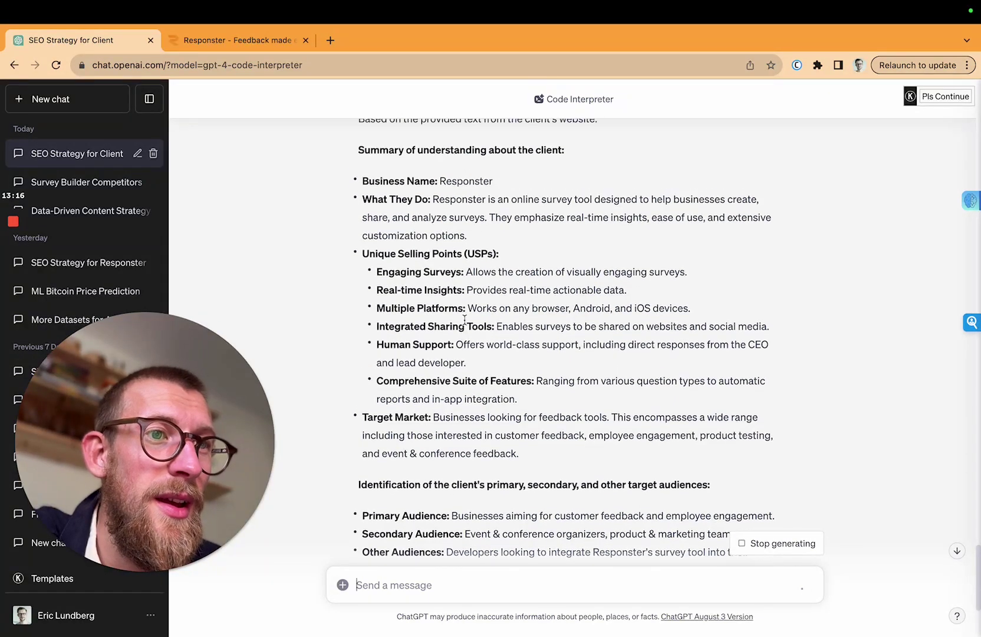
{"action": "scroll", "coordinate": [465, 319], "scroll_direction": "up", "scroll_amount": 3}
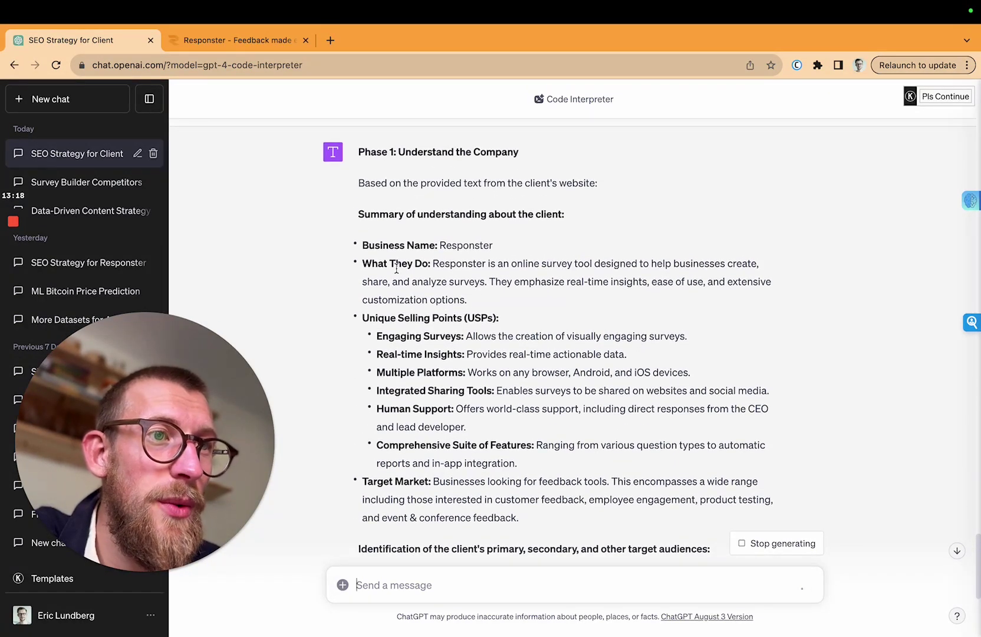
{"action": "scroll", "coordinate": [520, 340], "scroll_direction": "down", "scroll_amount": 2}
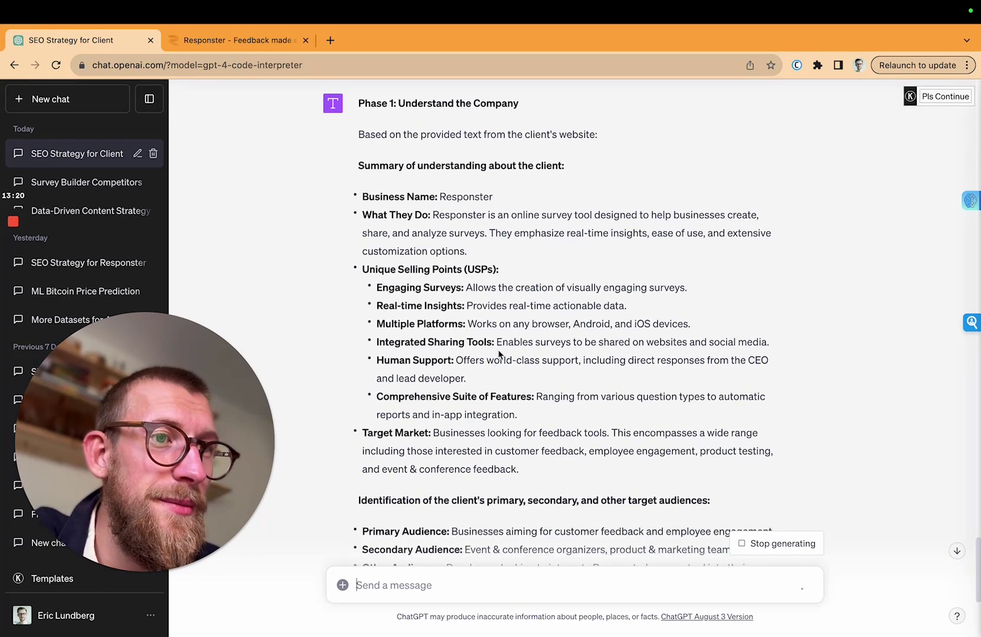
{"action": "scroll", "coordinate": [470, 407], "scroll_direction": "down", "scroll_amount": 2}
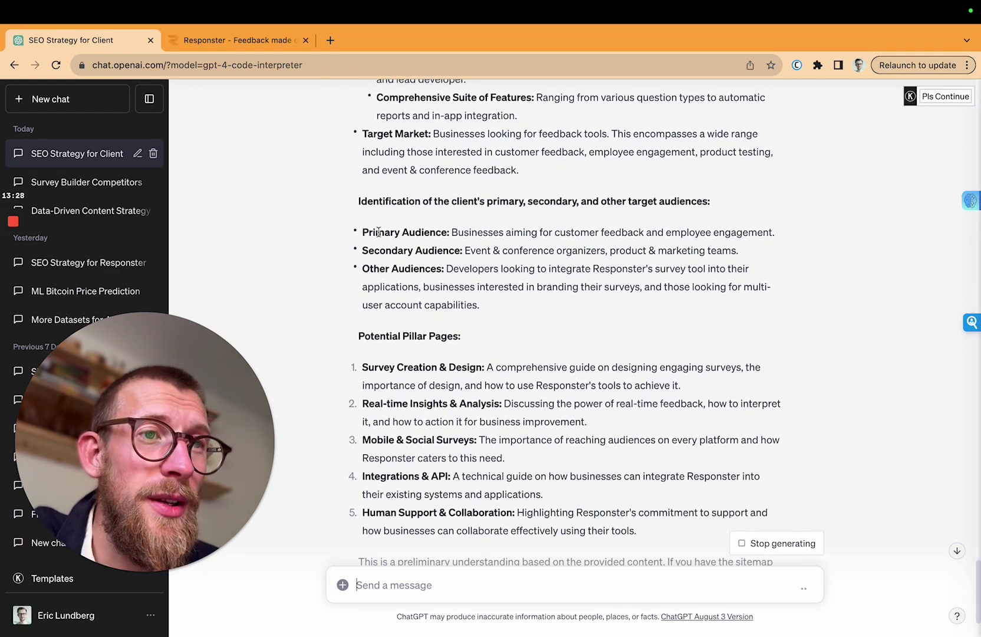
{"action": "scroll", "coordinate": [428, 319], "scroll_direction": "up", "scroll_amount": 10}
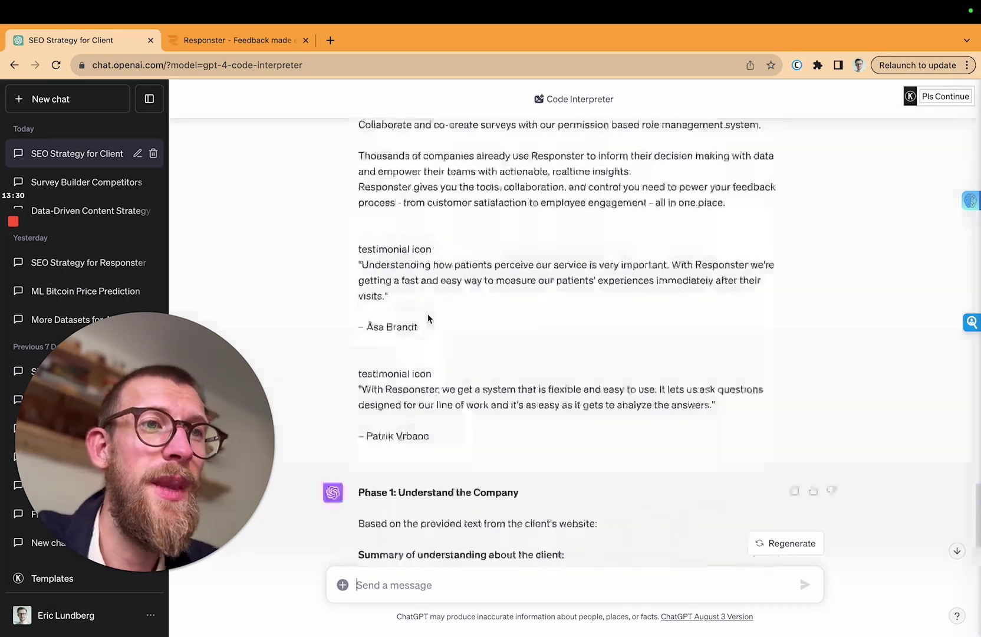
Switch back to the Responster website tab and start editing its web address
{"action": "left_click", "coordinate": [227, 58]}
{"action": "left_click", "coordinate": [181, 86]}
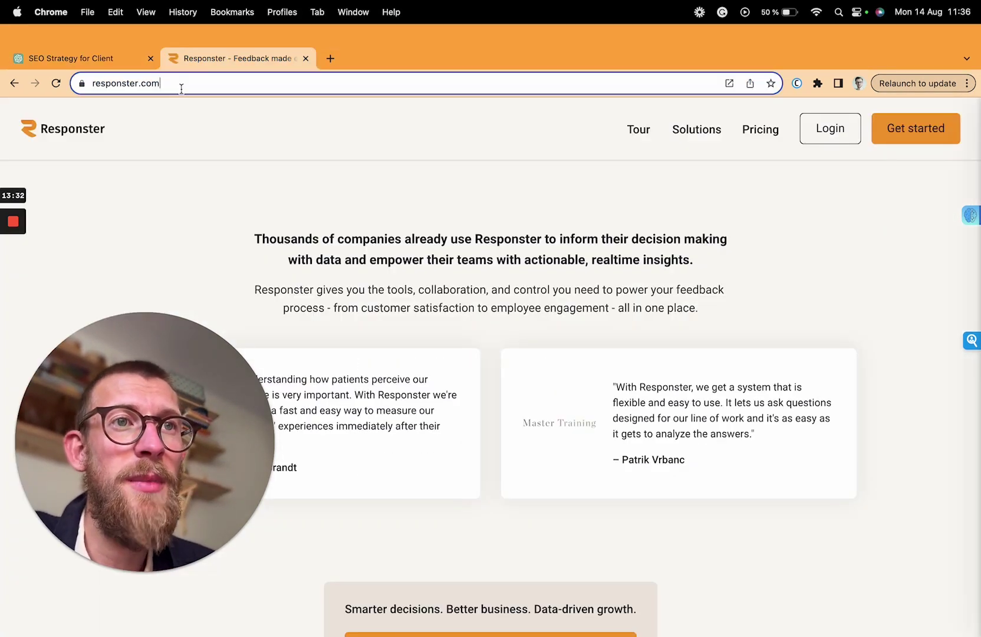